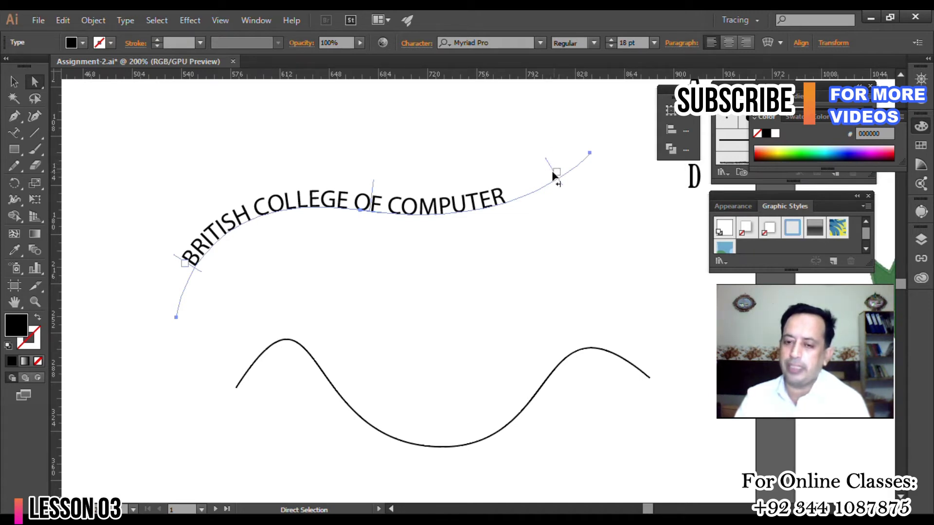
- Adjust the end and start brackets of the "BRITISH COLLEGE OF COMPUTER" path text to shift it along its curve
mouse_move(547, 162)
mouse_down()
mouse_move(571, 157)
mouse_move(556, 172)
mouse_move(573, 153)
mouse_move(535, 174)
mouse_move(461, 180)
mouse_move(458, 190)
mouse_move(560, 164)
mouse_up()
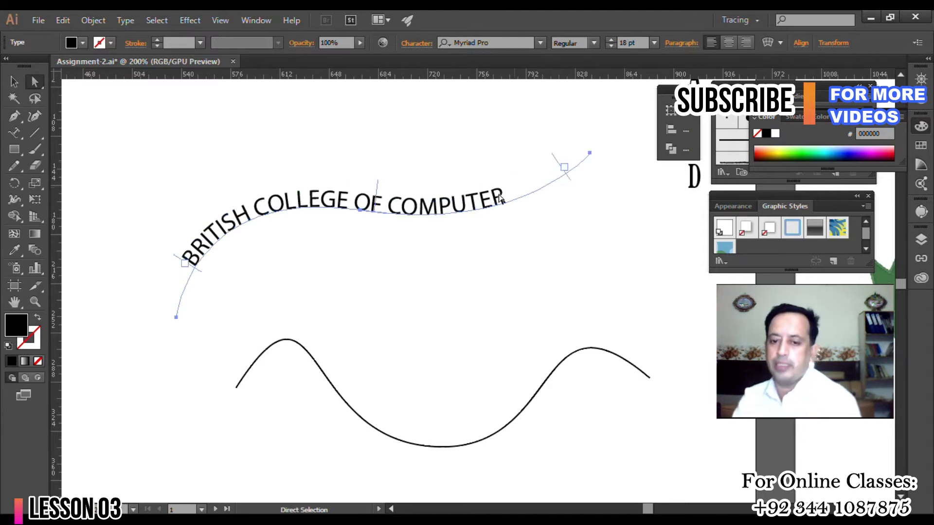
scroll(408, 203, down, 2)
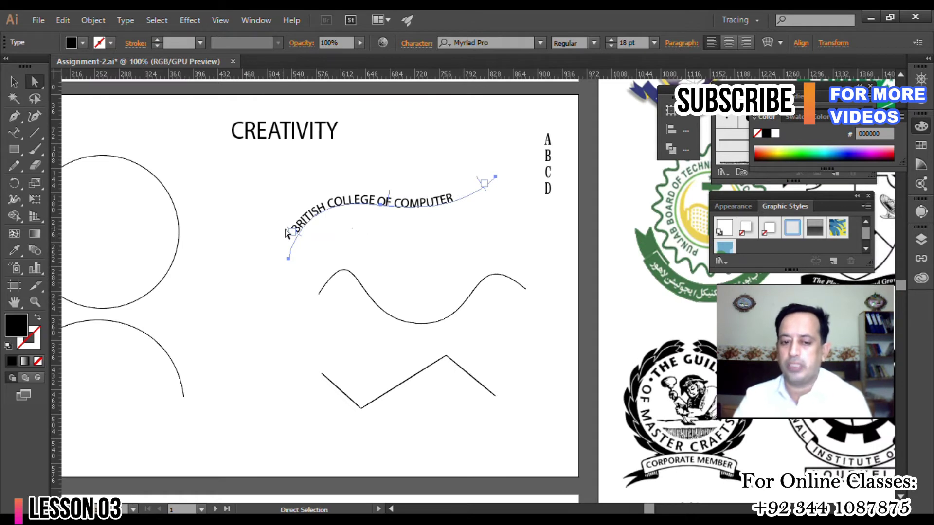
mouse_move(290, 229)
mouse_down()
mouse_move(282, 238)
mouse_move(301, 224)
mouse_up()
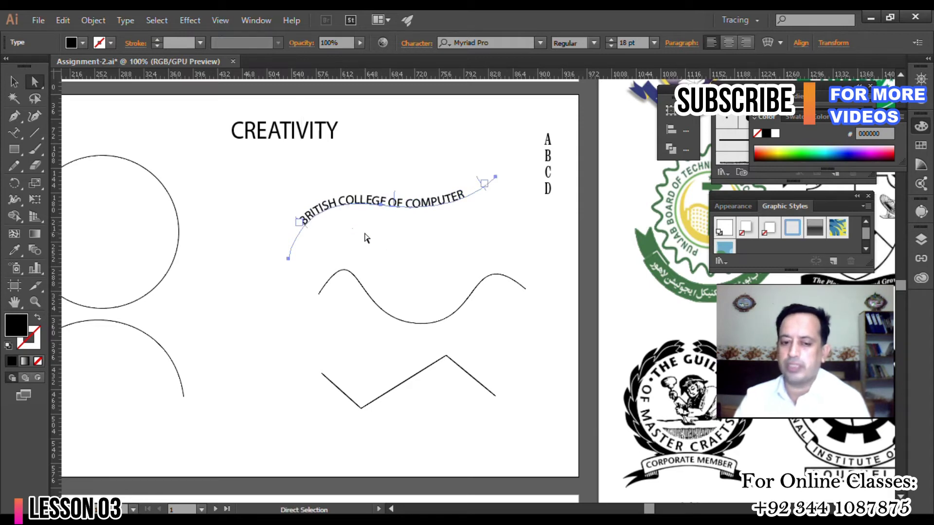
- Show the Brushes panel and select the whole wavy curve below the "BRITISH COLLEGE OF COMPUTER" text
key(alt)
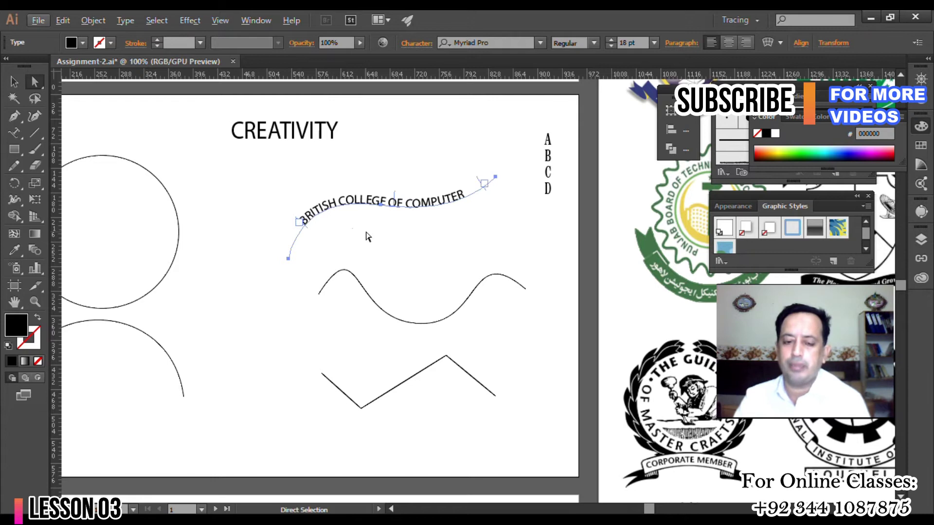
key(alt)
scroll(391, 270, down, 2)
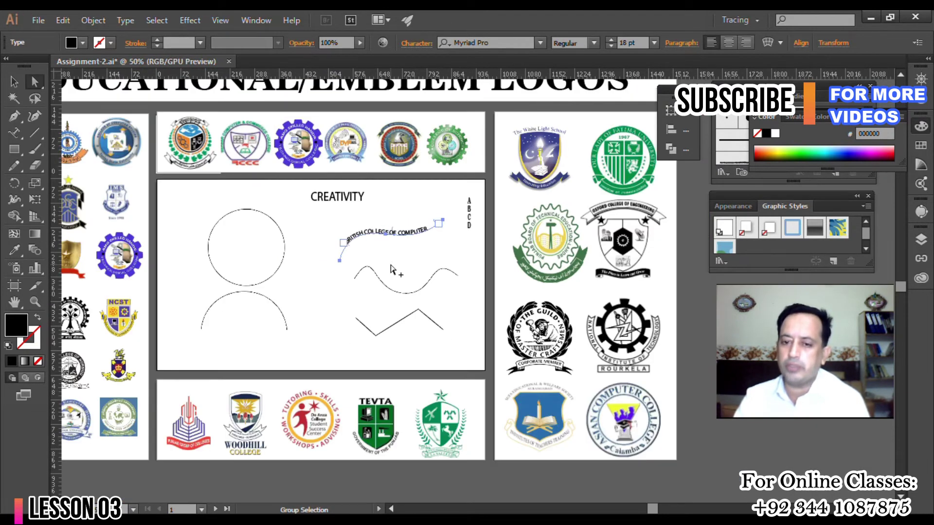
scroll(558, 191, up, 2)
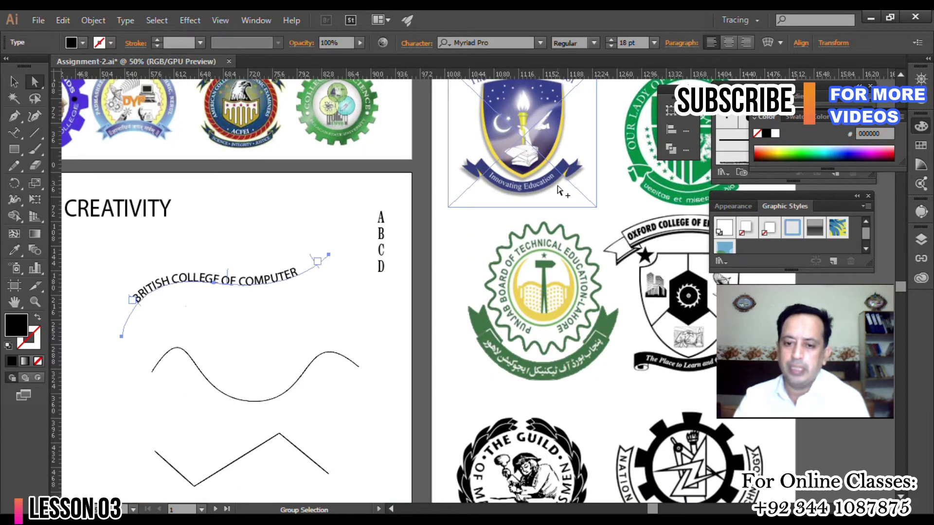
scroll(559, 191, up, 1)
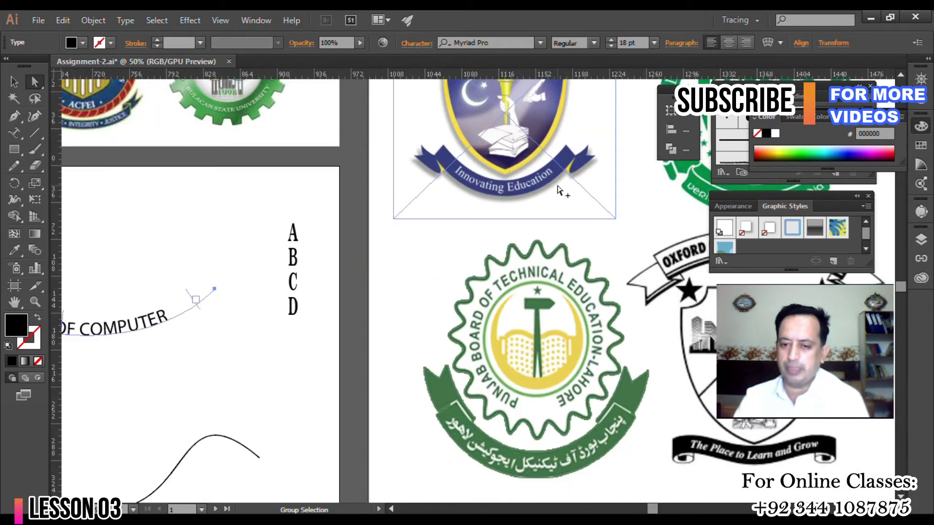
scroll(559, 191, down, 1)
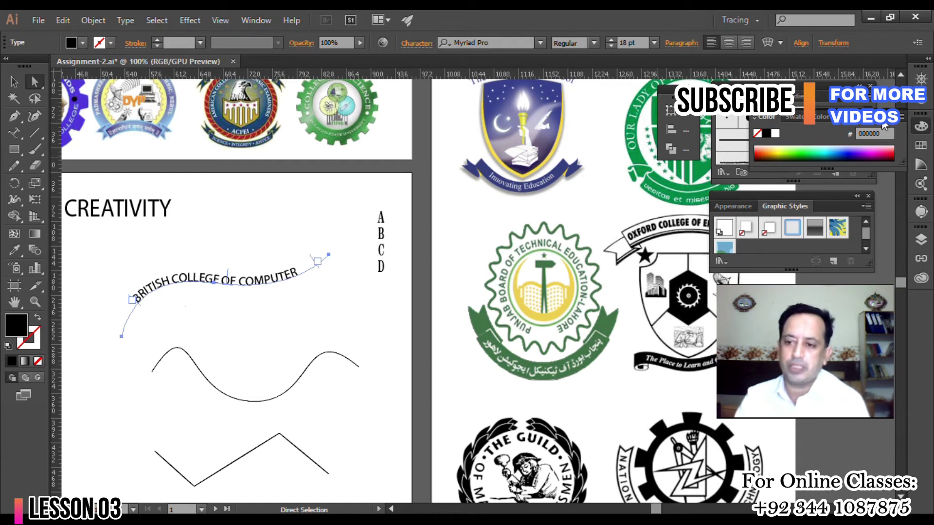
key(F5)
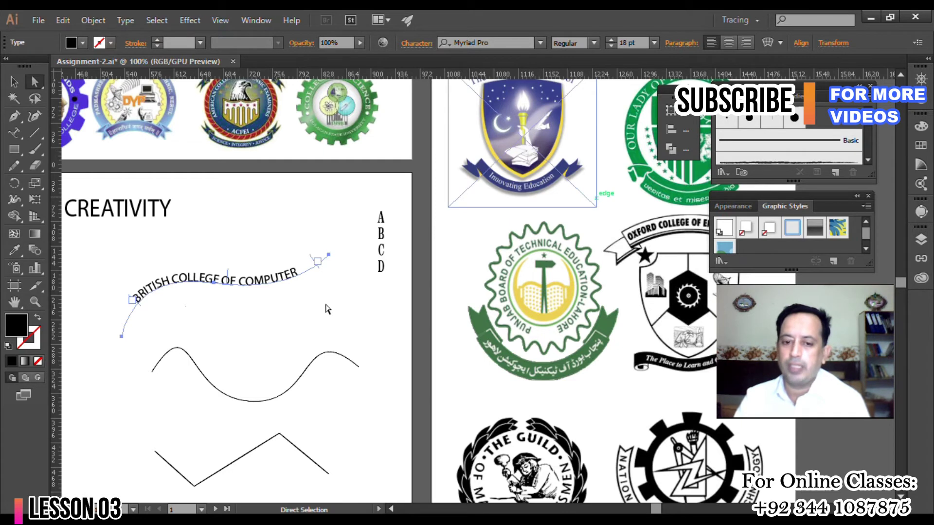
click(285, 324)
click(203, 369)
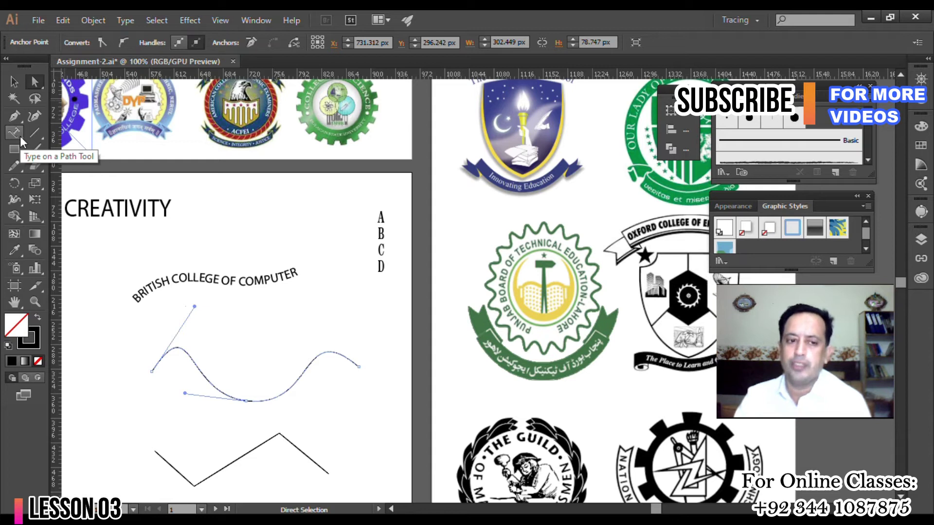
click(14, 82)
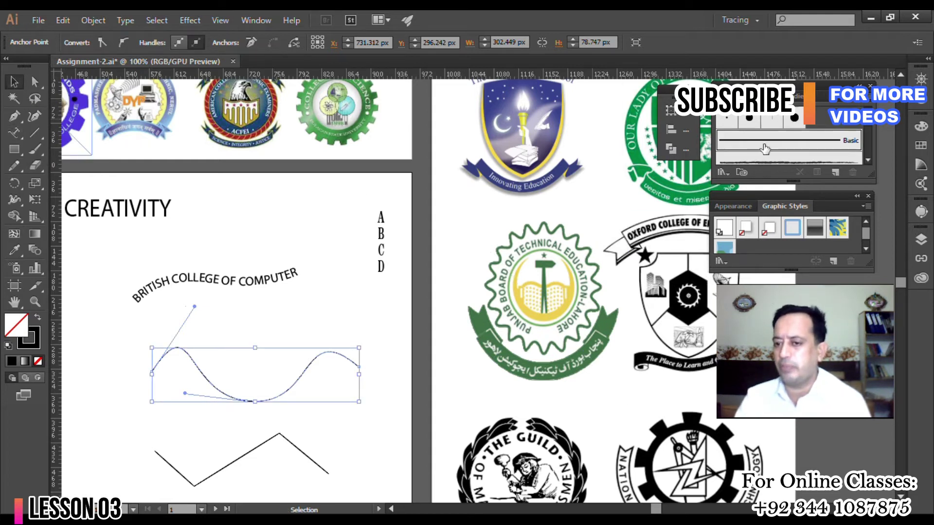
- Try several existing brushes on the wavy curve, including the black arrow and the red-outlined banner
scroll(779, 144, down, 4)
click(770, 127)
click(771, 145)
scroll(774, 146, down, 2)
scroll(774, 147, down, 1)
click(775, 146)
scroll(781, 155, down, 1)
click(782, 156)
scroll(783, 156, up, 1)
scroll(783, 157, down, 3)
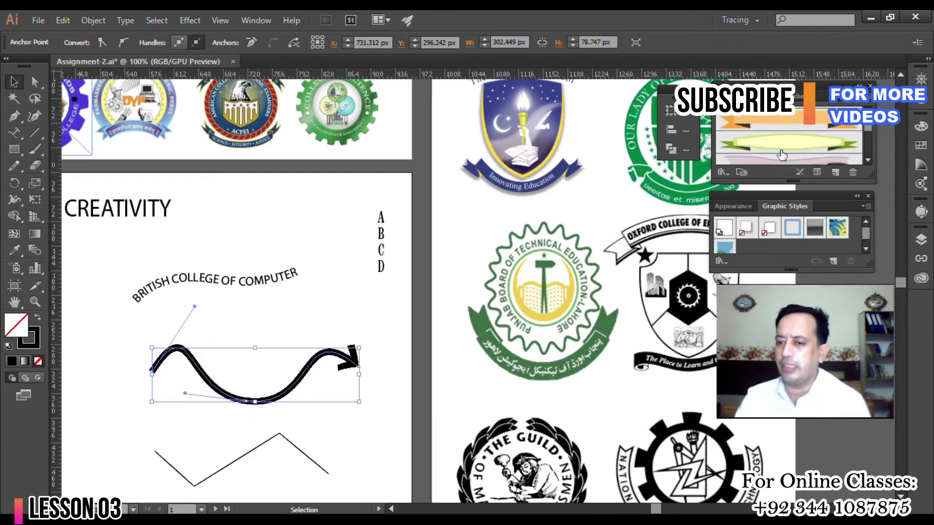
scroll(782, 155, up, 1)
click(786, 147)
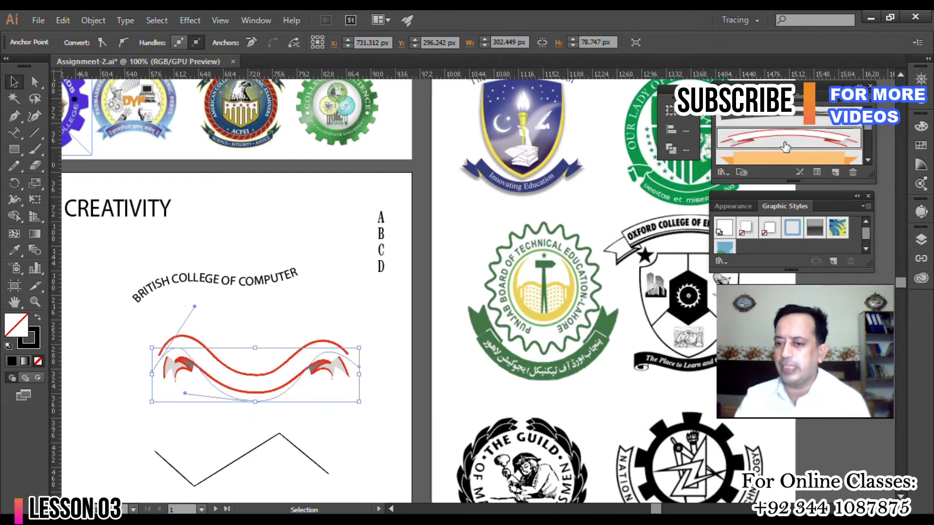
- Open the Decorative_Banners and Seals brush library and place its panel beside the Brushes panel
click(723, 173)
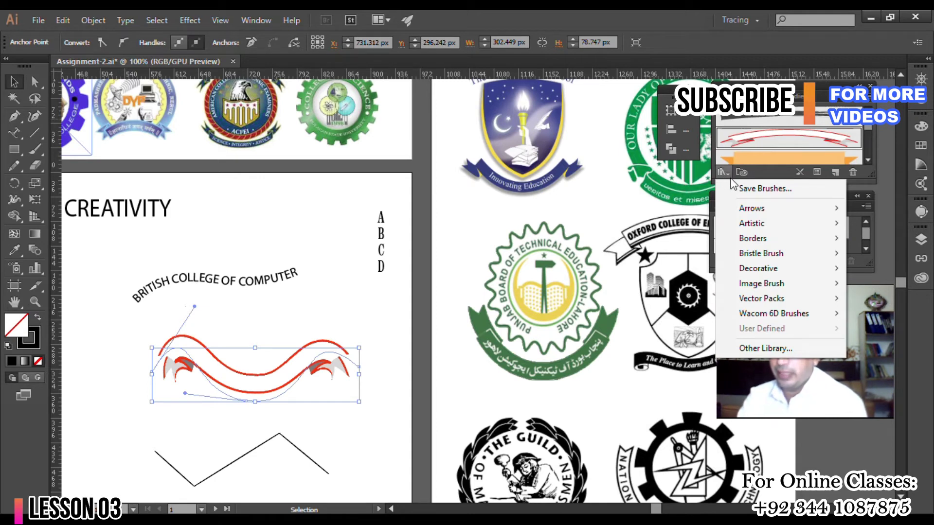
mouse_move(752, 270)
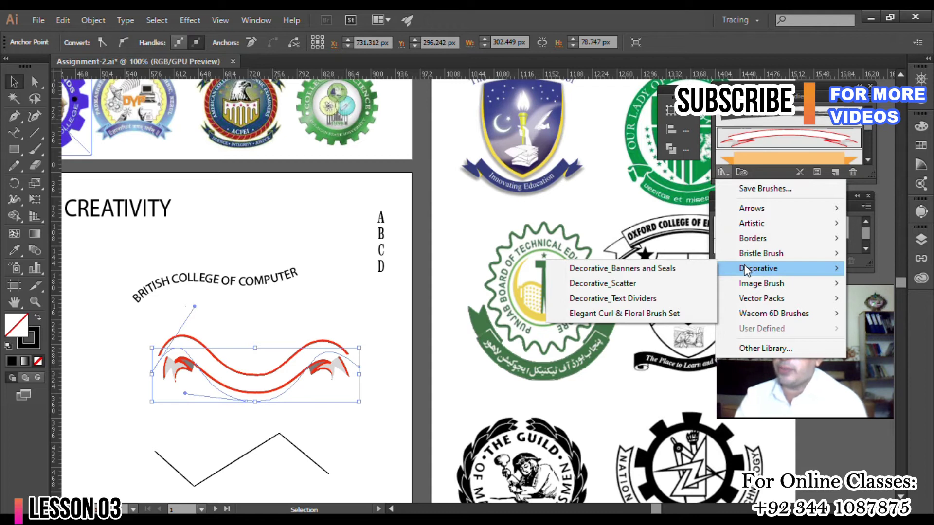
click(600, 274)
drag(501, 238, 636, 175)
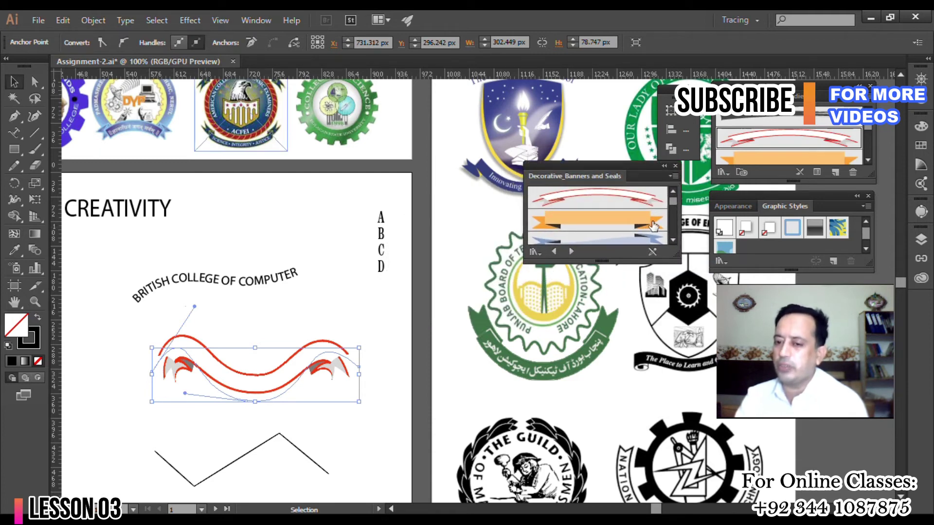
- Browse the loaded brushes and the available Decorative brush libraries for ribbon designs
scroll(599, 216, down, 3)
scroll(599, 216, up, 3)
click(868, 160)
click(868, 160)
click(868, 160)
click(868, 160)
click(868, 160)
click(868, 160)
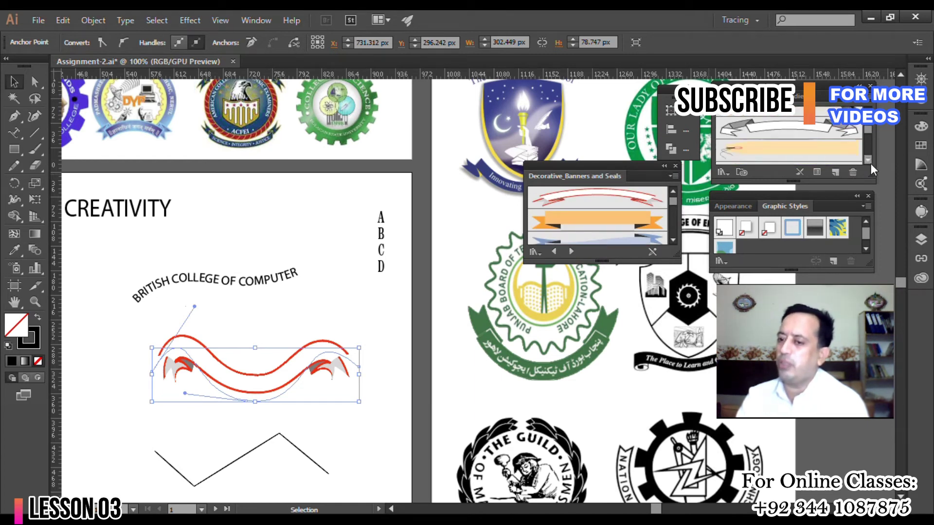
click(869, 128)
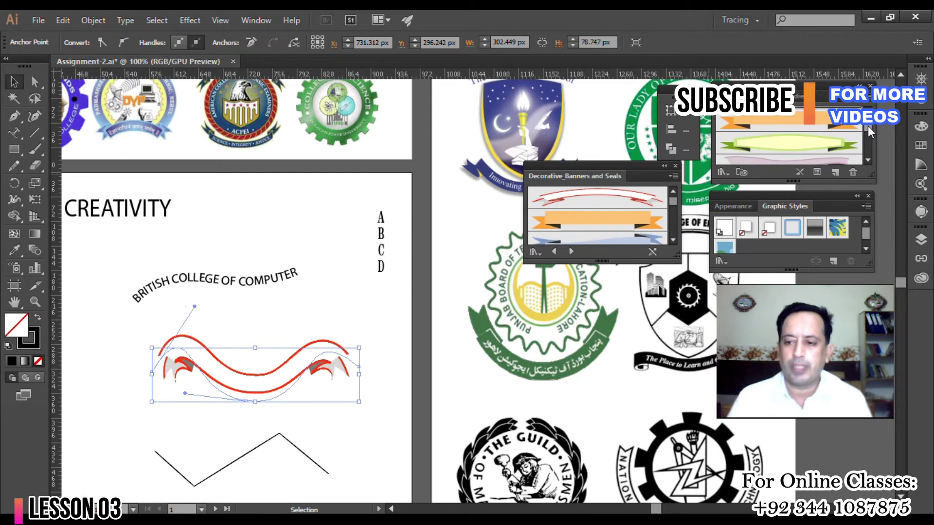
click(869, 131)
click(869, 131)
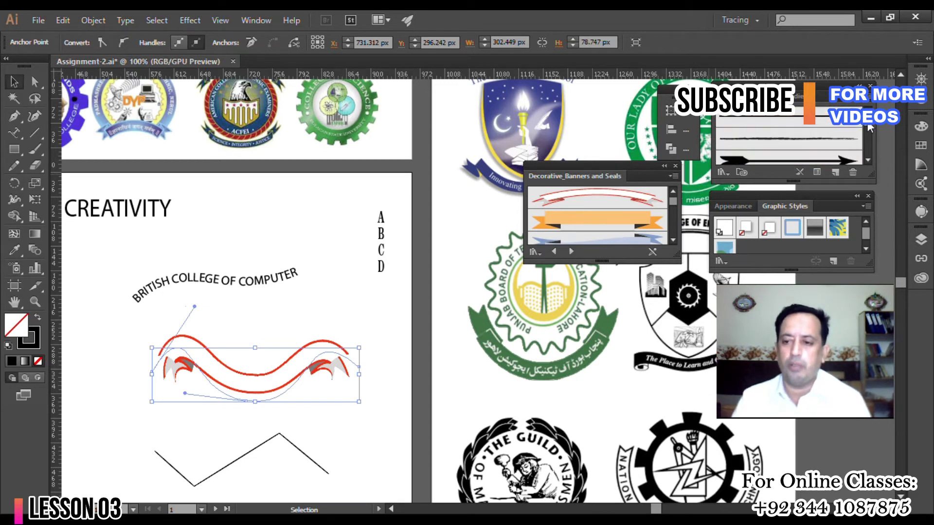
click(869, 131)
click(869, 132)
drag(869, 131, 869, 163)
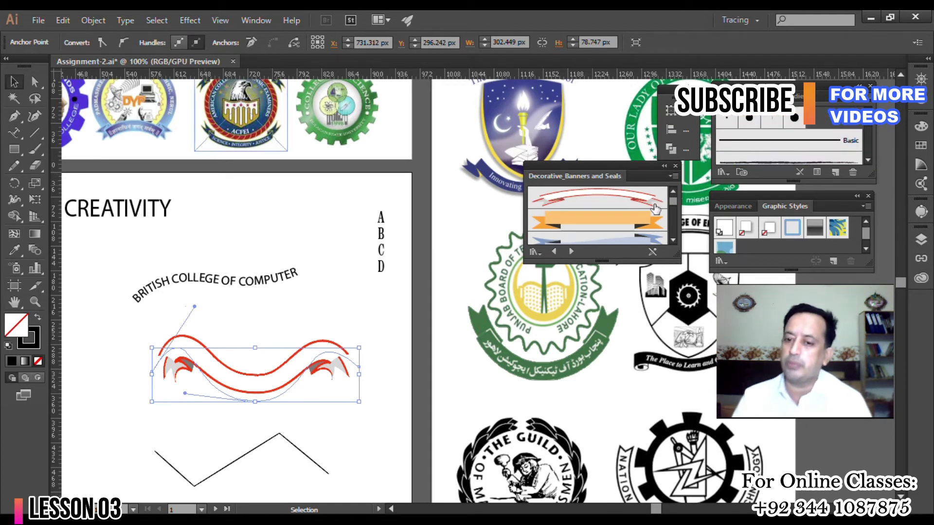
click(722, 172)
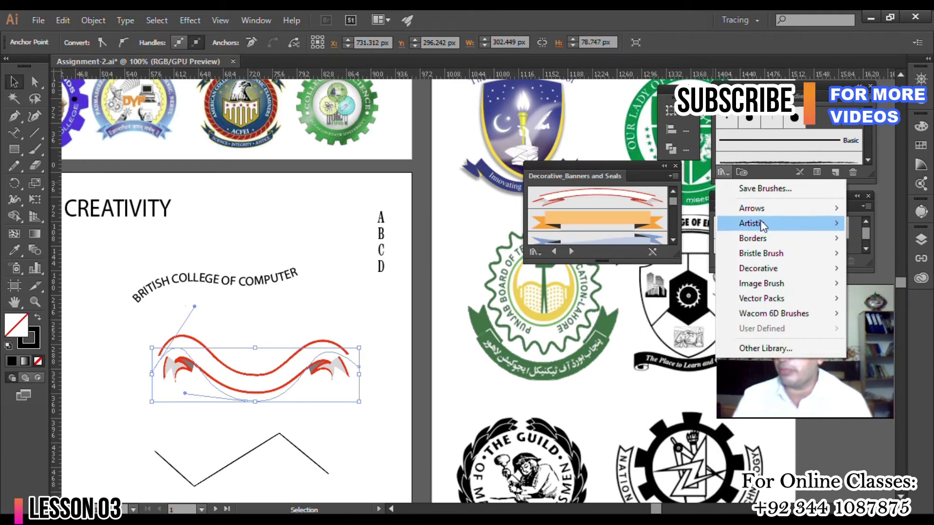
mouse_move(750, 227)
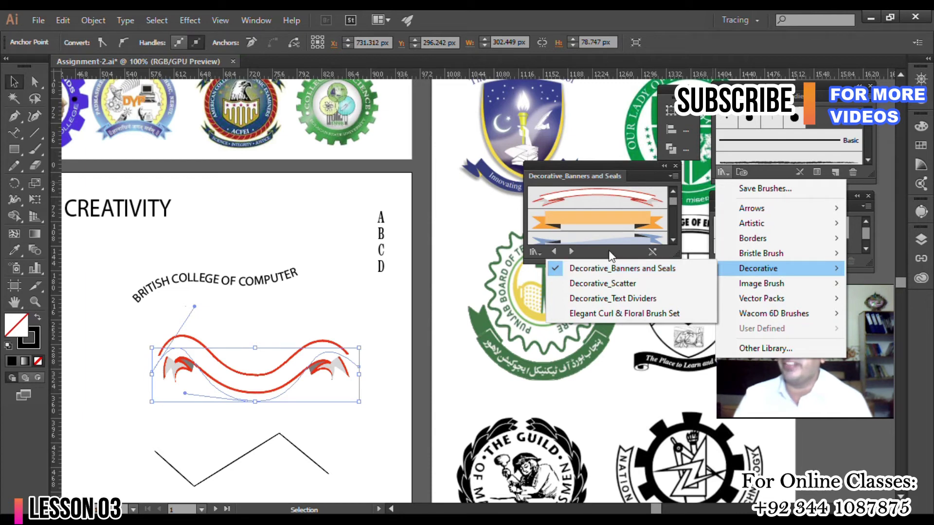
click(615, 176)
- Try different library banners on the wavy curve: the blue wavy ribbon, Banner 4, Banner 6 and the cream scroll
mouse_move(675, 206)
mouse_down()
mouse_move(675, 218)
mouse_move(675, 206)
mouse_up()
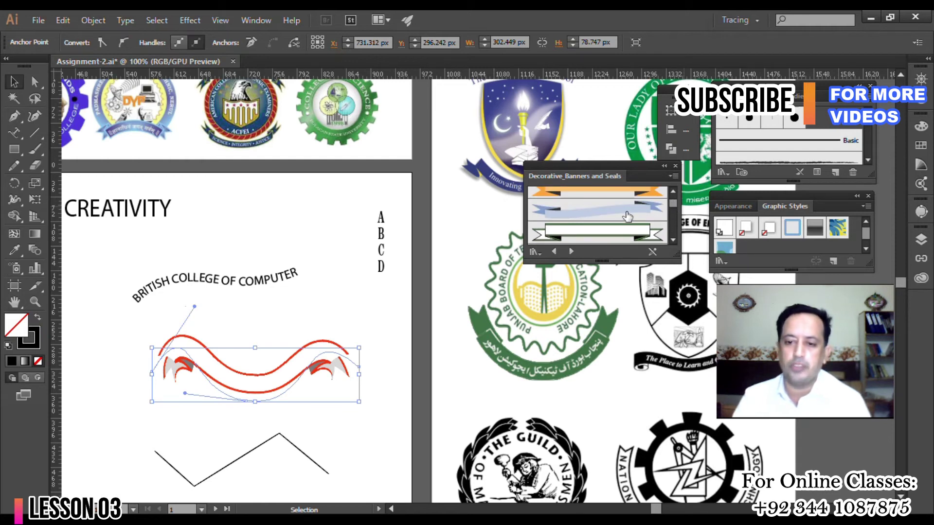
click(627, 209)
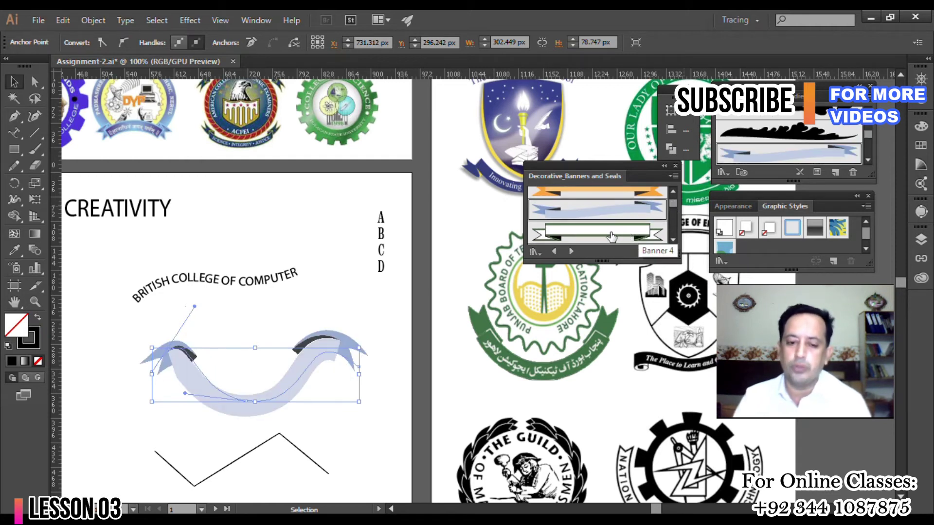
click(612, 236)
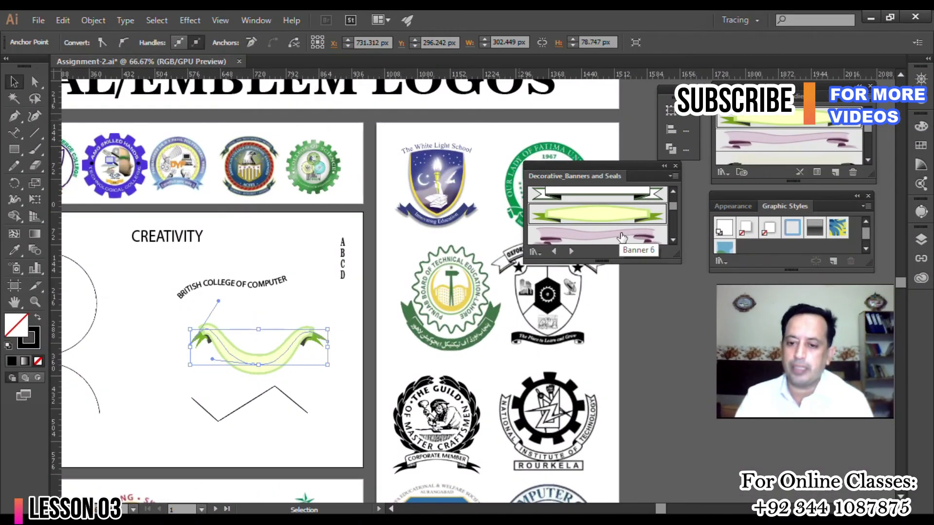
click(622, 237)
click(672, 240)
click(673, 240)
click(673, 240)
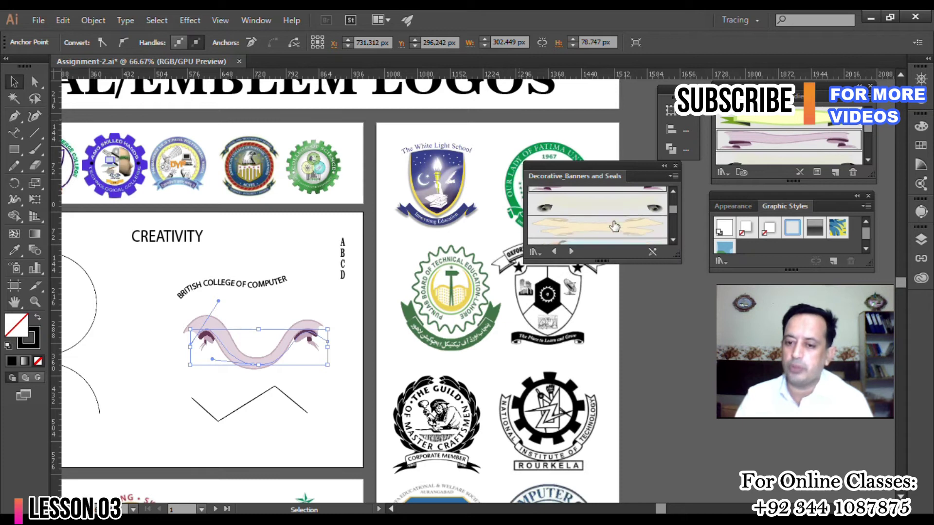
click(615, 226)
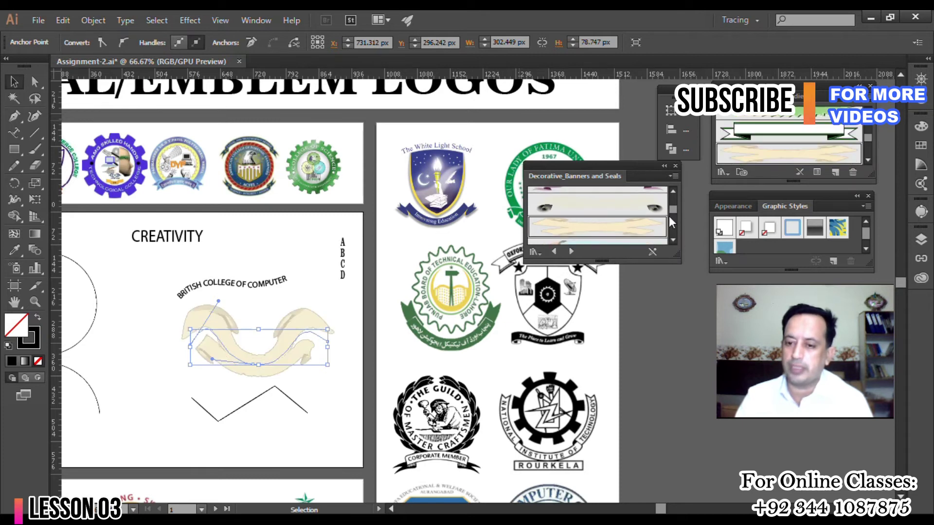
- Apply the first, red-outlined banner brush from the Decorative_Banners and Seals library to the wavy curve
click(673, 192)
click(673, 192)
click(674, 192)
click(673, 192)
click(597, 197)
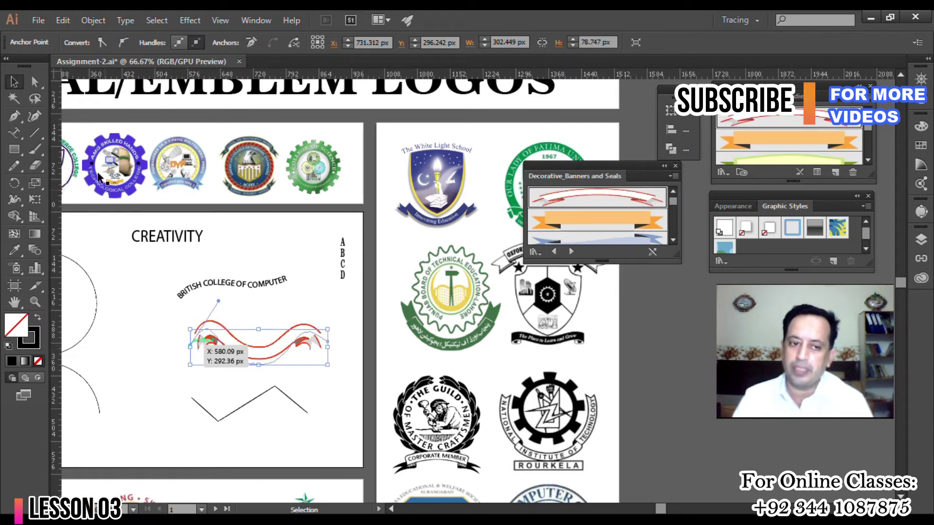
- Reshape the banner curve with Direct Selection by raising and widening both ends and repositioning its middle anchor point
click(35, 82)
drag(186, 348, 215, 313)
drag(327, 342, 322, 296)
drag(253, 363, 279, 365)
drag(218, 308, 178, 327)
drag(324, 298, 337, 323)
drag(277, 365, 257, 364)
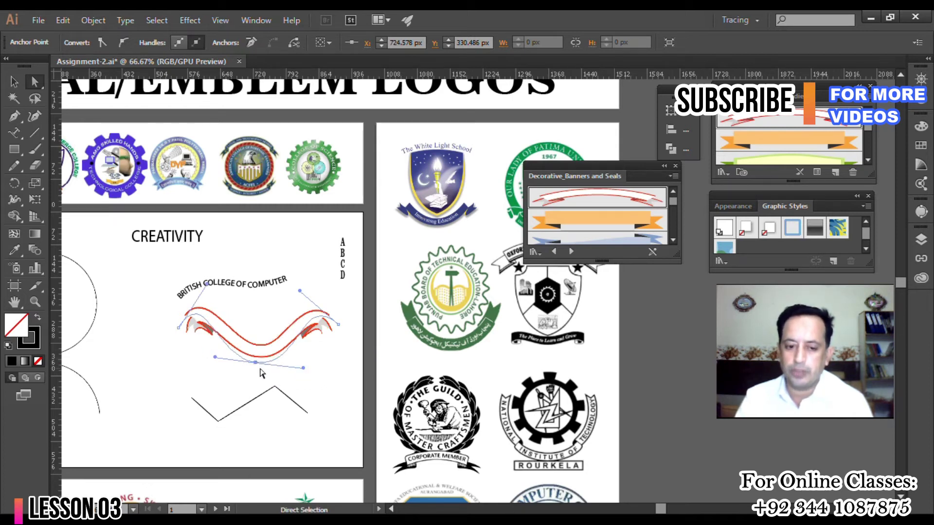
- Lower the banner curve's middle anchor point and refine the curvature at its left end
drag(255, 362, 249, 370)
drag(179, 334, 174, 285)
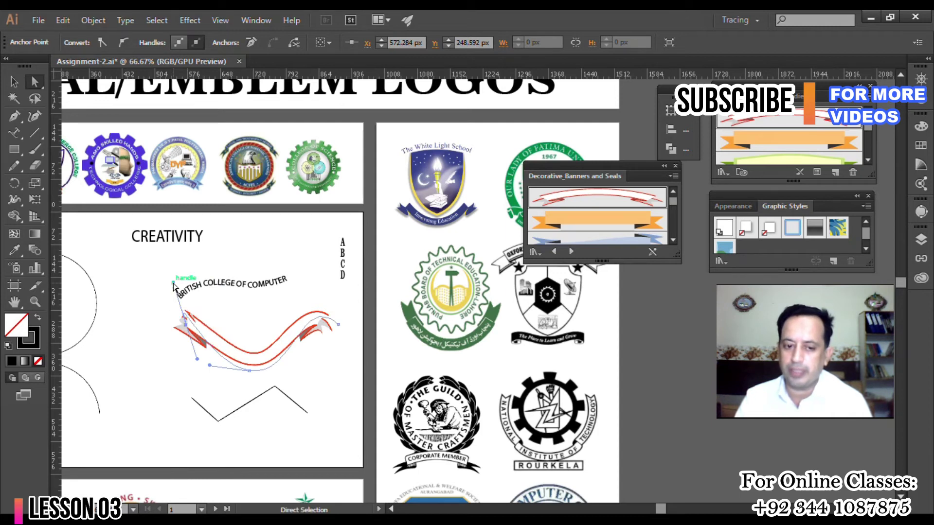
drag(211, 286, 211, 281)
alt+click(215, 329)
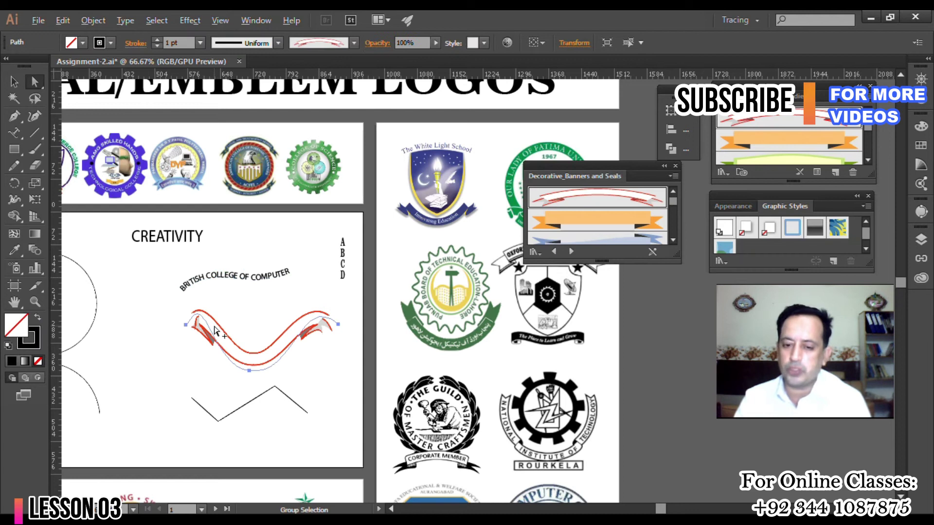
key(ctrl+minus)
key(ctrl+minus)
key(ctrl+plus)
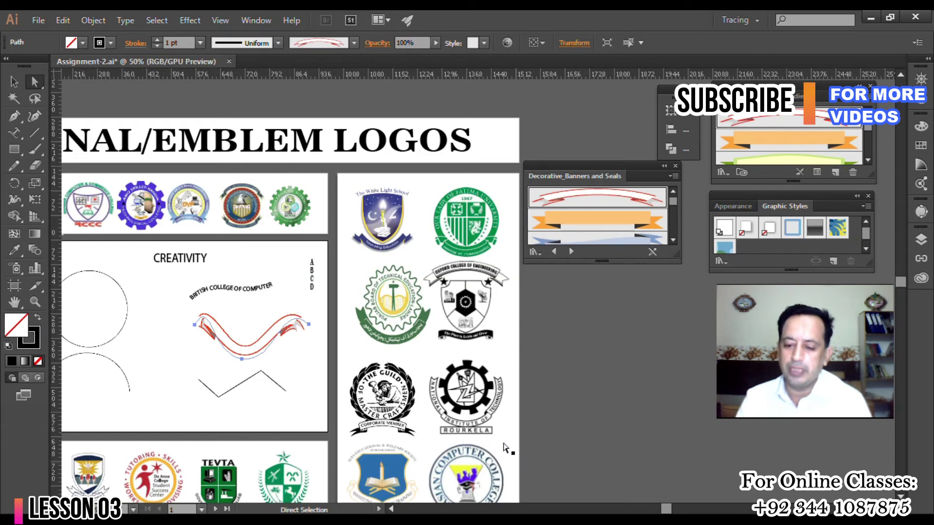
click(397, 507)
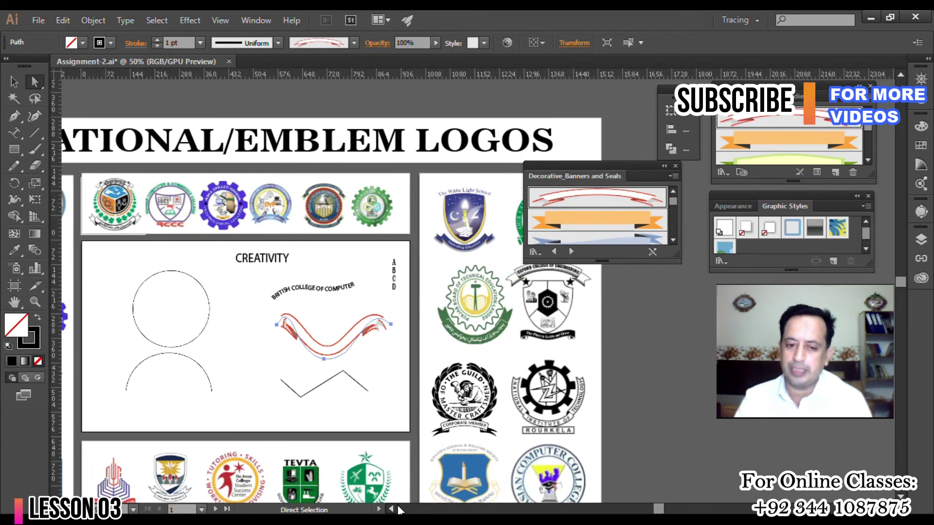
click(398, 509)
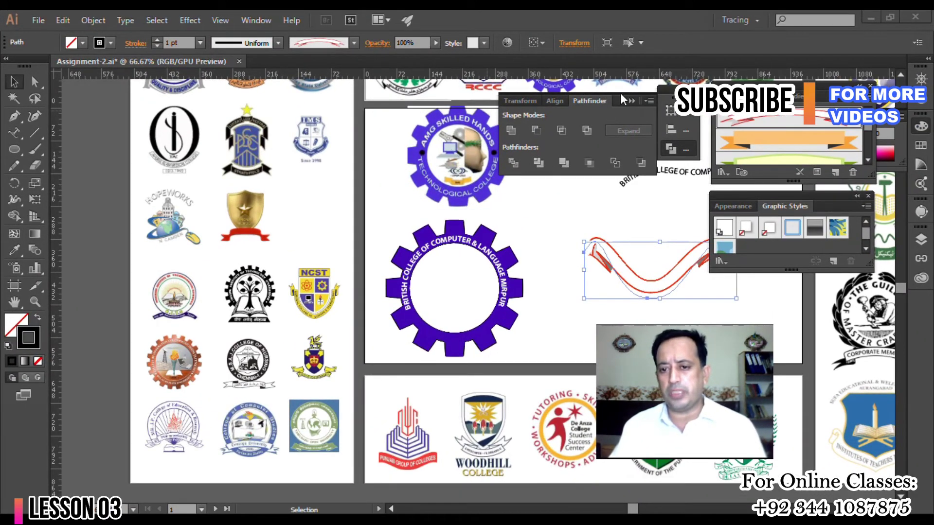
- Detach the Pathfinder panel from the collapsed dock and float it above the artwork
drag(622, 103, 661, 95)
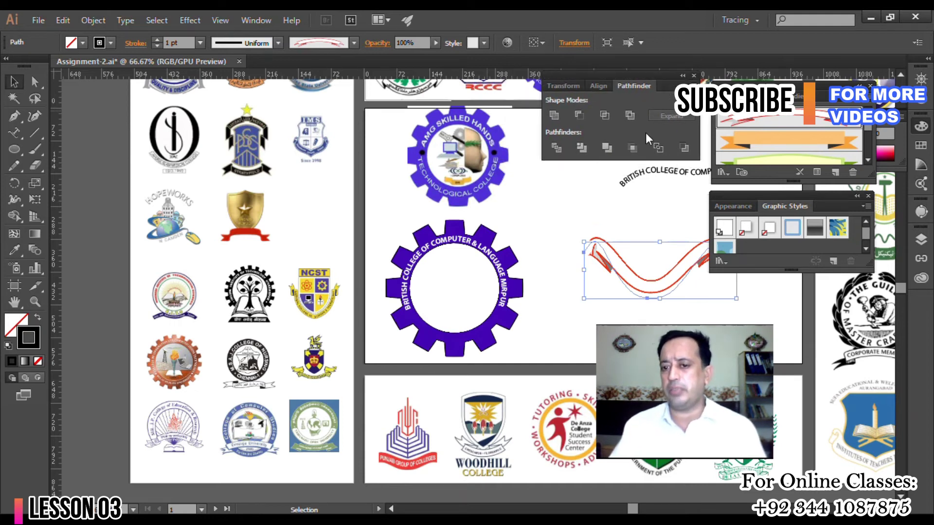
- Open the Symbols panel and look through the symbols it contains
click(252, 22)
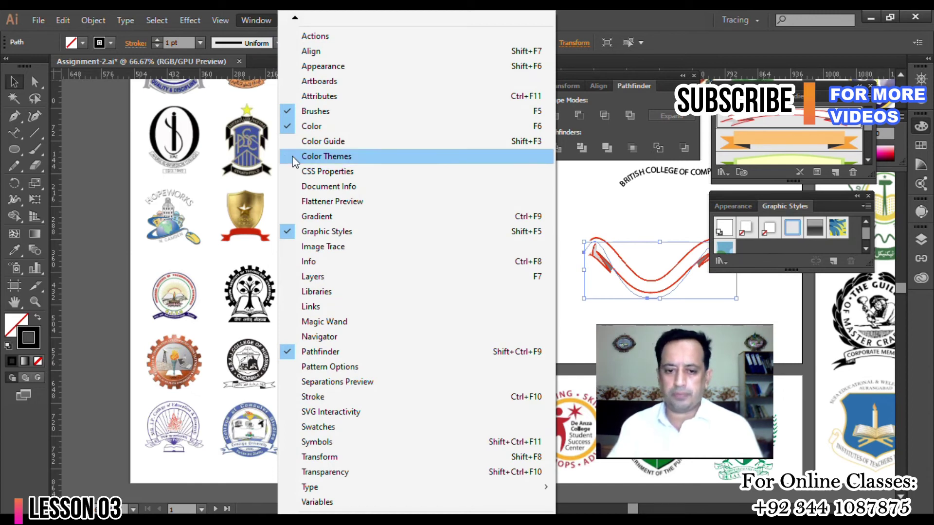
scroll(321, 453, down, 4)
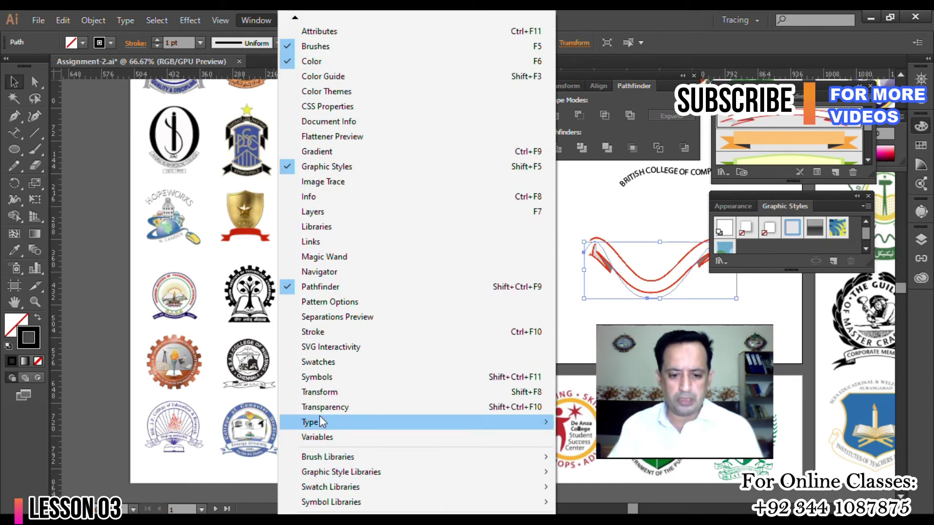
click(315, 378)
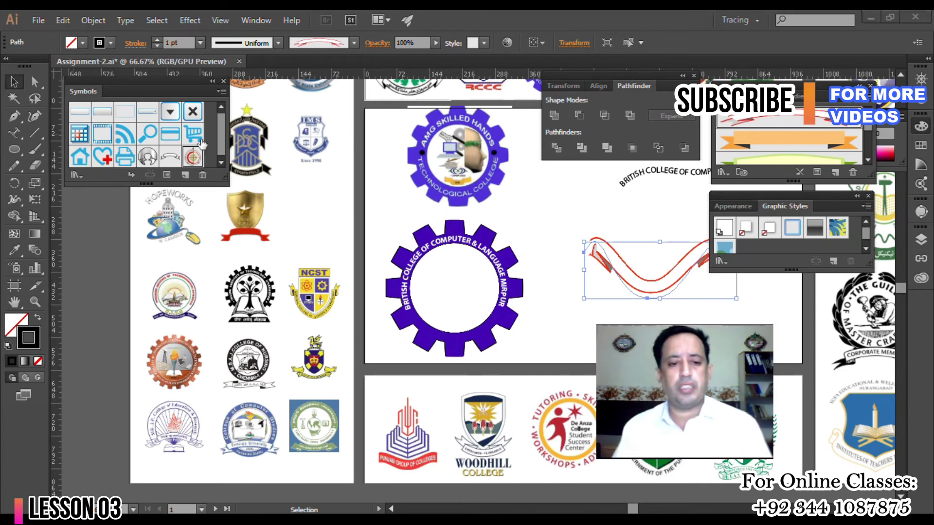
mouse_move(221, 130)
mouse_down()
mouse_move(223, 144)
mouse_move(219, 119)
mouse_move(218, 136)
mouse_up()
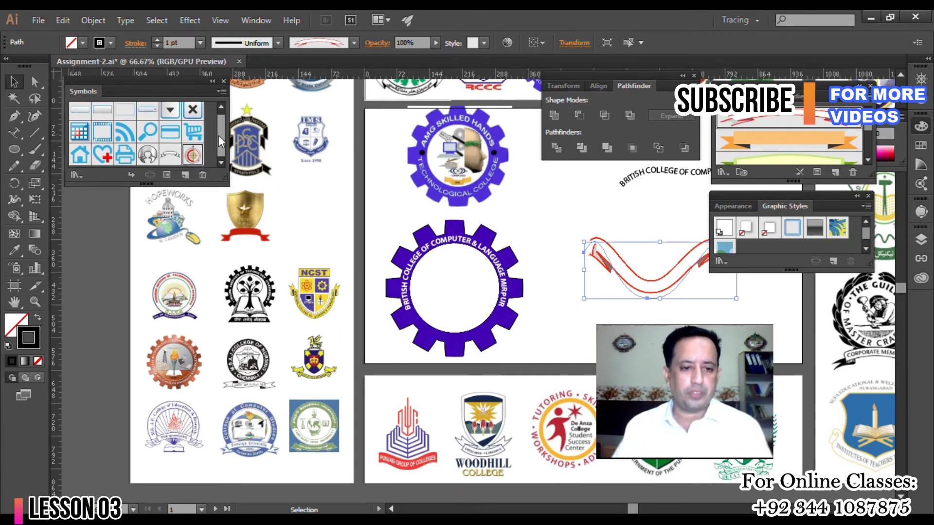
click(192, 155)
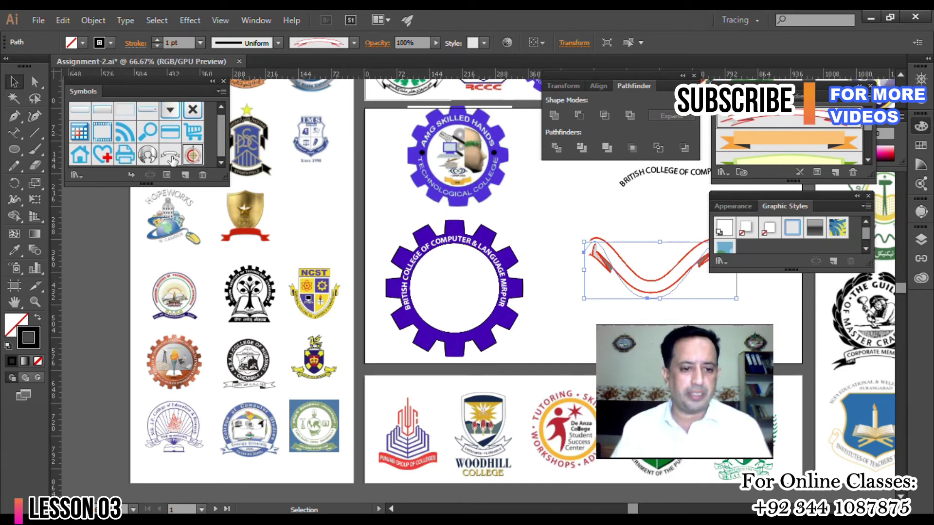
- Load the Dot Pattern Vector Pack and Fashion symbol libraries and float their shared panel near the Symbols panel
click(76, 176)
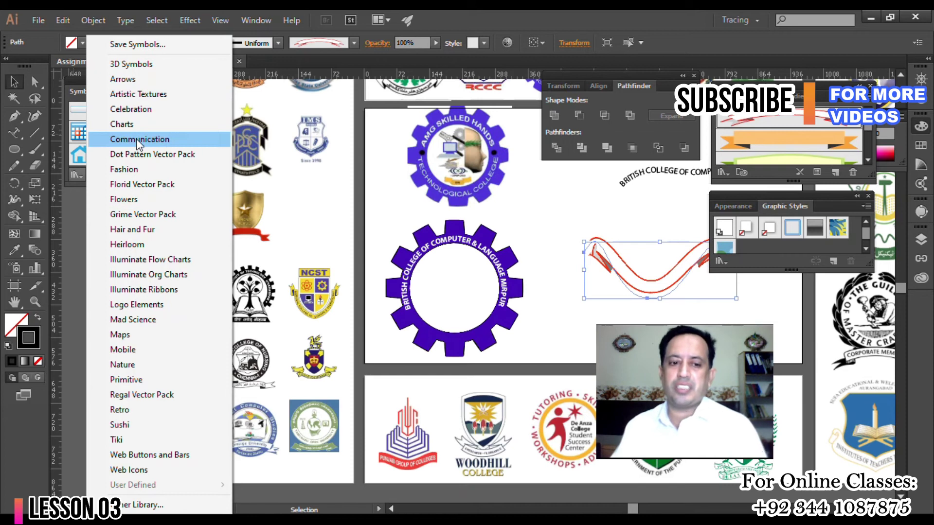
click(134, 155)
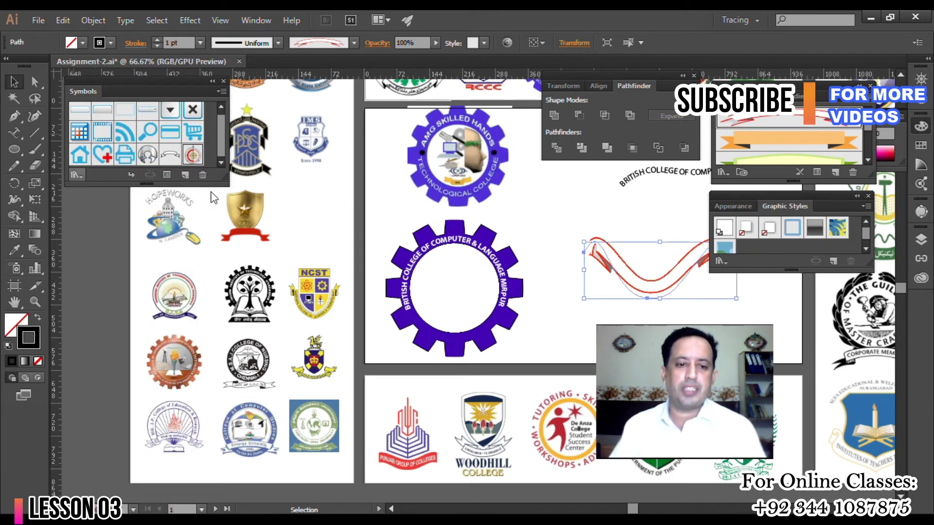
drag(268, 207, 154, 204)
mouse_move(249, 297)
mouse_down()
mouse_move(262, 317)
mouse_move(268, 381)
mouse_move(256, 310)
mouse_up()
click(78, 175)
key(Escape)
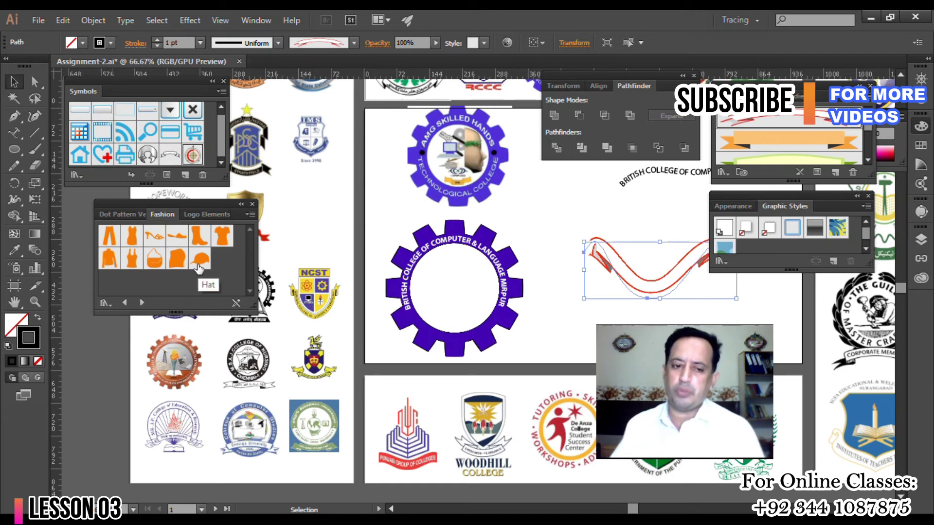
- Browse the Florid Vector Pack, Flowers, Grime Vector Pack and Hair and Fur symbol libraries for suitable emblem artwork
click(75, 176)
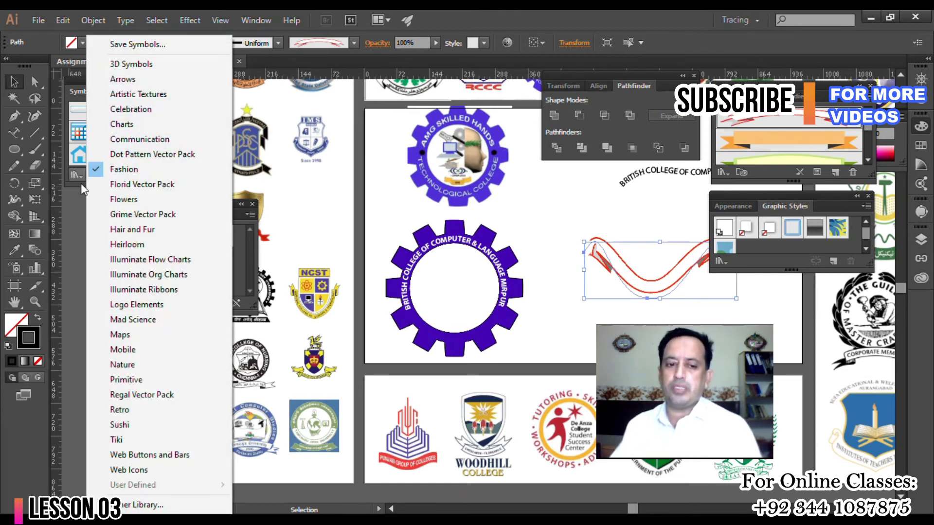
click(109, 184)
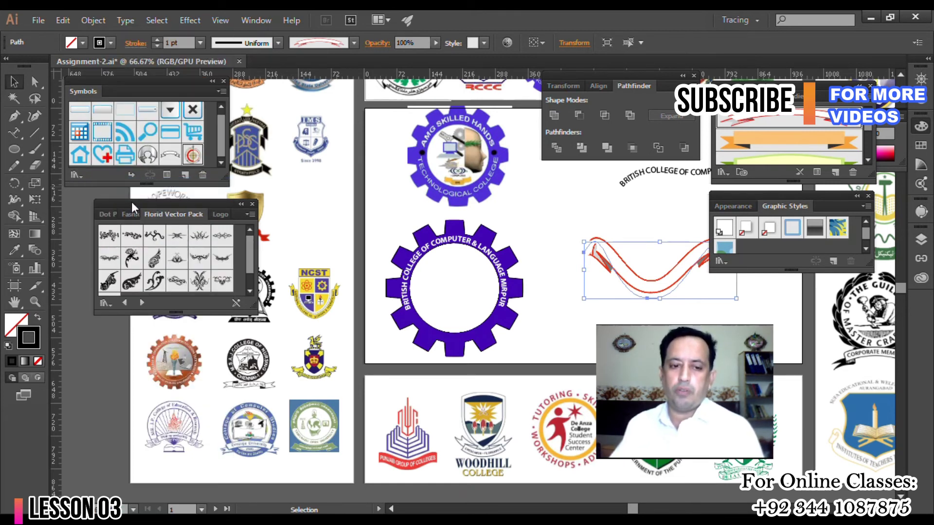
mouse_move(250, 249)
mouse_down()
mouse_move(250, 272)
mouse_move(244, 261)
mouse_up()
click(78, 176)
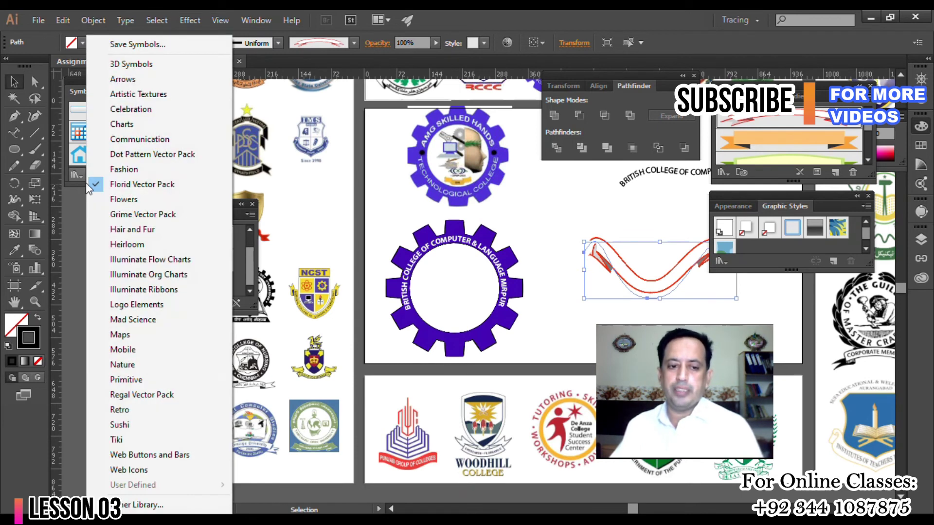
click(95, 199)
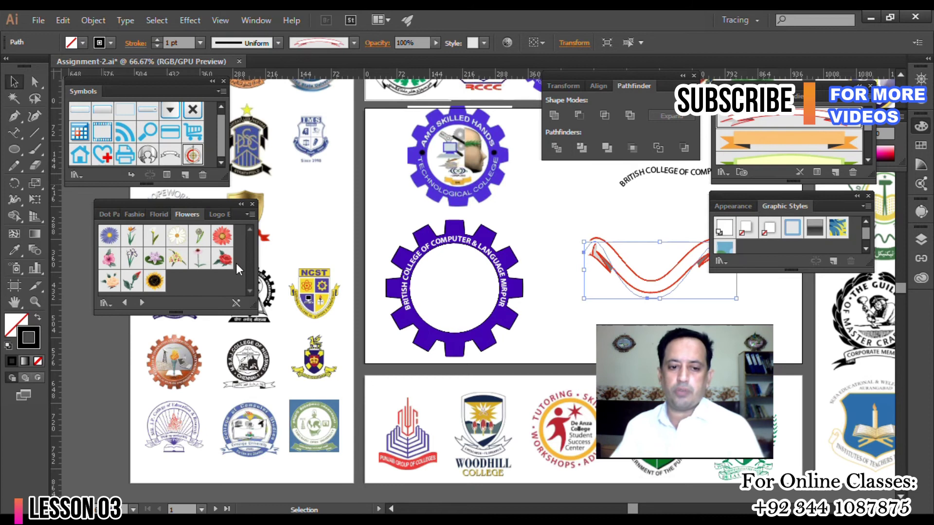
click(77, 176)
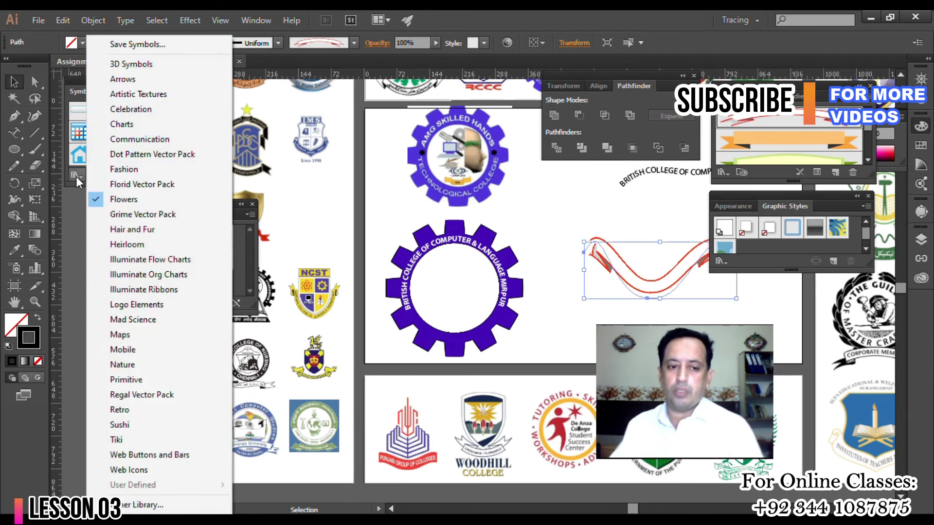
click(107, 213)
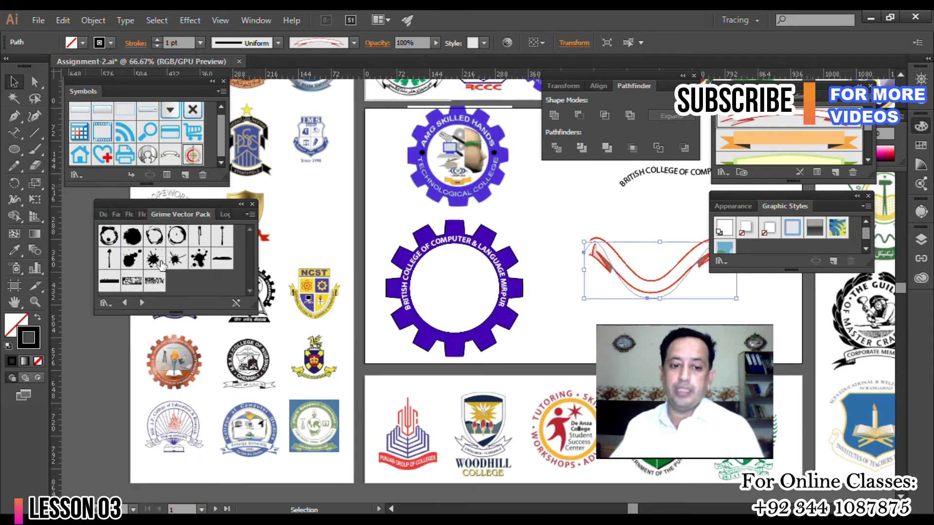
click(76, 176)
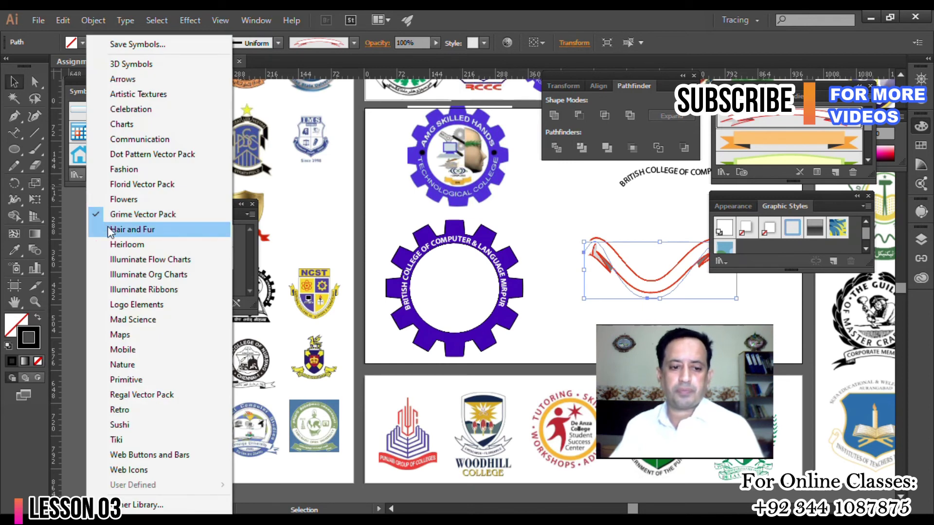
click(110, 229)
- Place the Thinking Man symbol from the Logo Elements library inside the lower purple gear's white circle, right of its centre
click(76, 176)
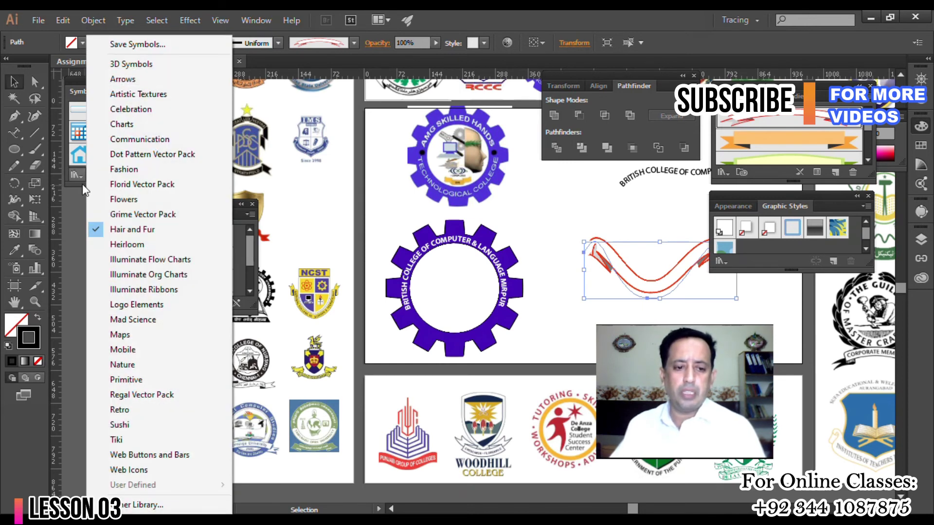
click(118, 304)
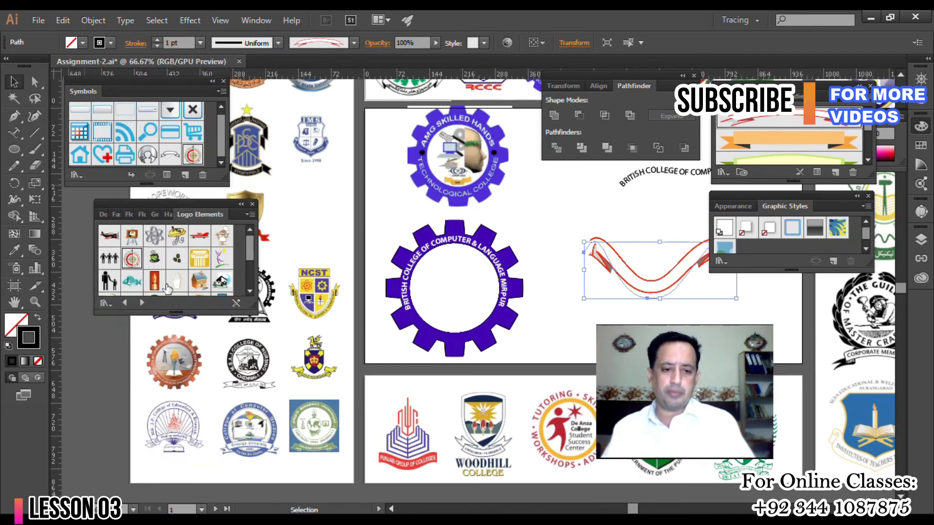
scroll(249, 244, down, 1)
drag(250, 244, 251, 273)
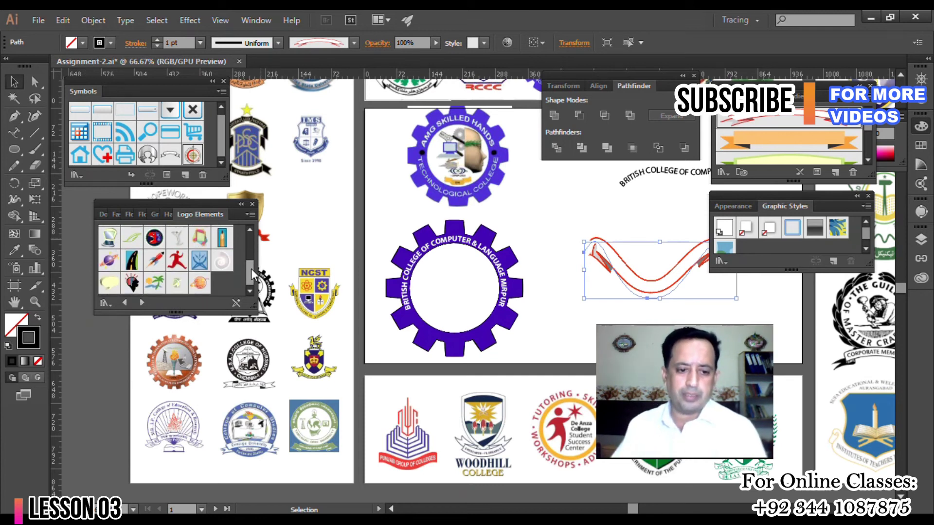
drag(132, 283, 390, 292)
drag(503, 296, 446, 327)
drag(472, 286, 476, 282)
click(551, 276)
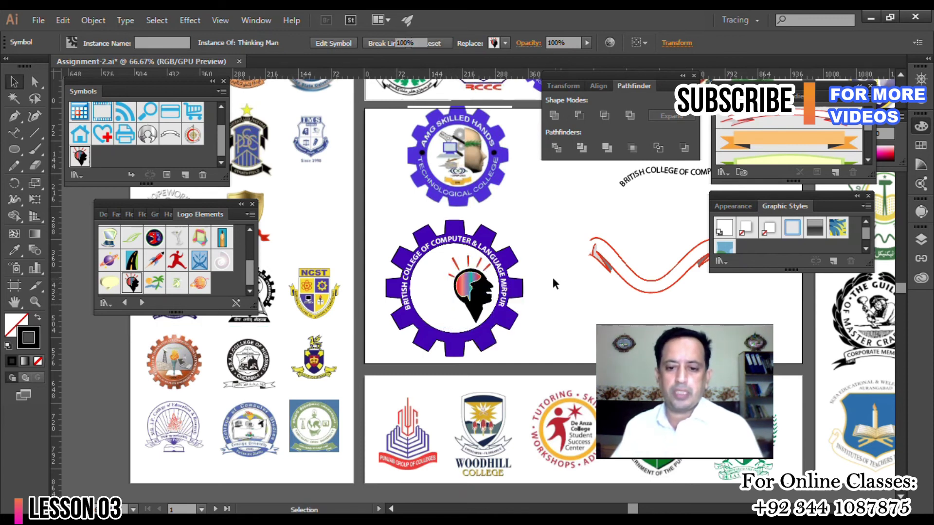
- Add the computer, easel, Atom and orange ball symbols from the Logo Elements library to the document's symbols
click(109, 238)
scroll(117, 249, up, 5)
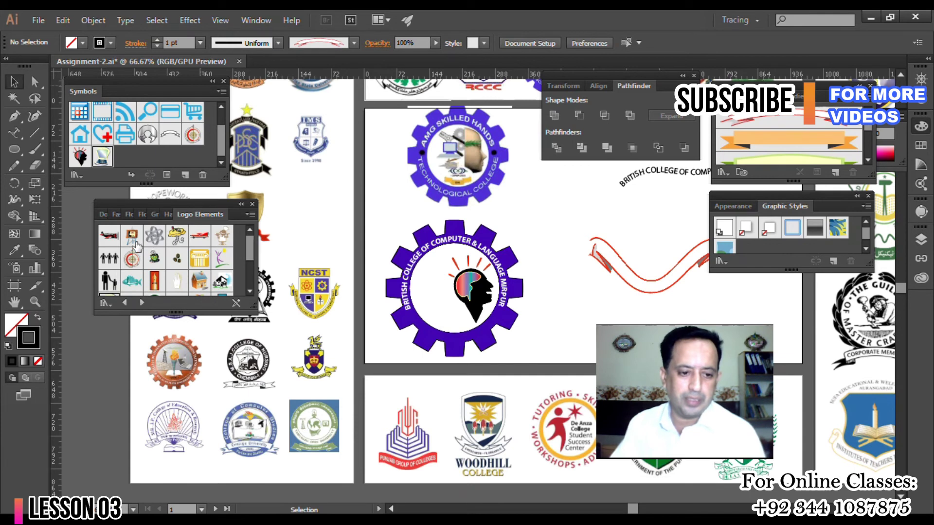
click(135, 240)
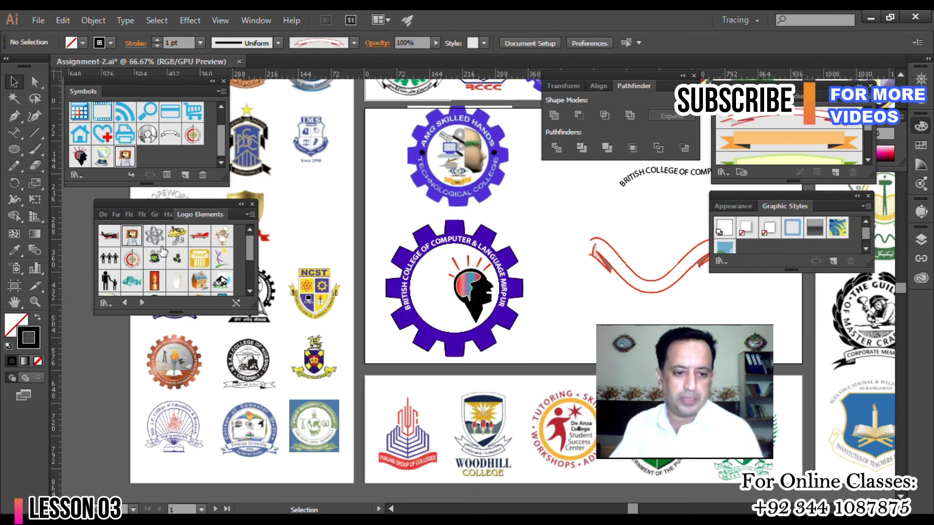
click(154, 236)
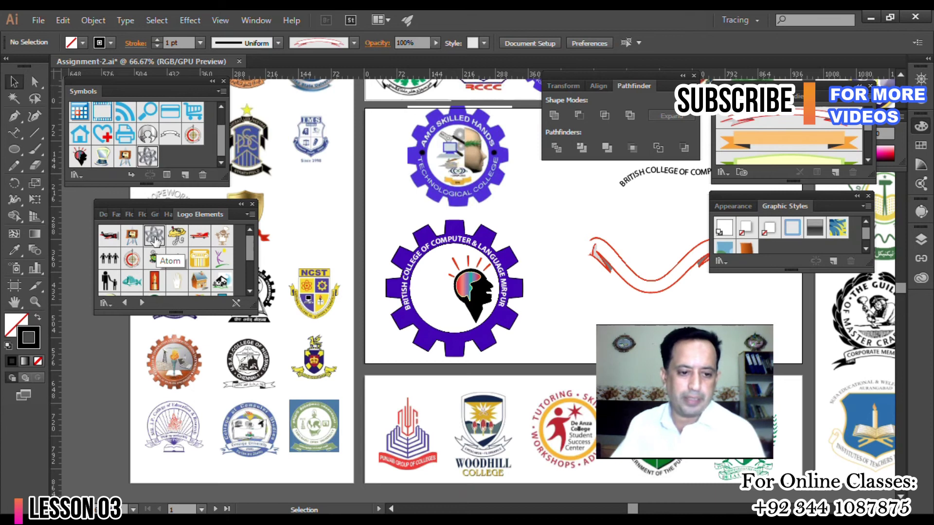
scroll(109, 268, down, 2)
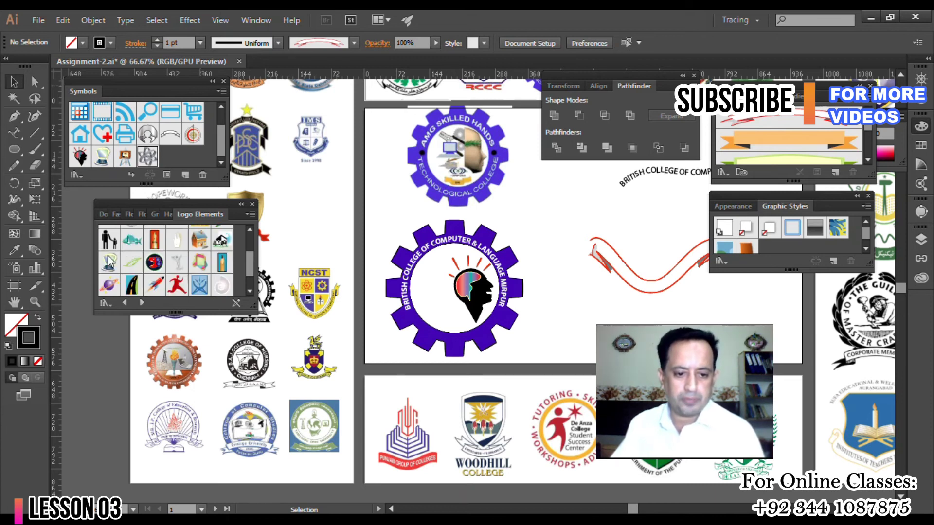
scroll(121, 263, up, 1)
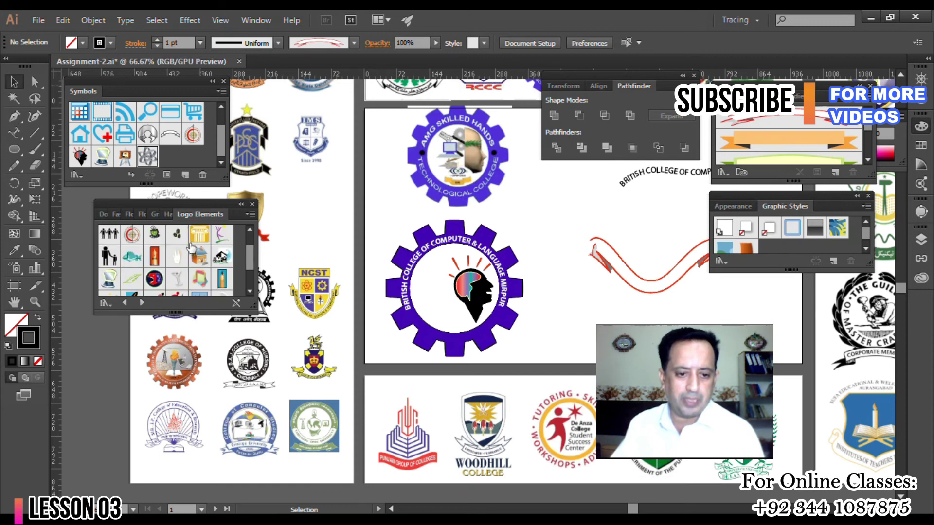
scroll(204, 270, down, 2)
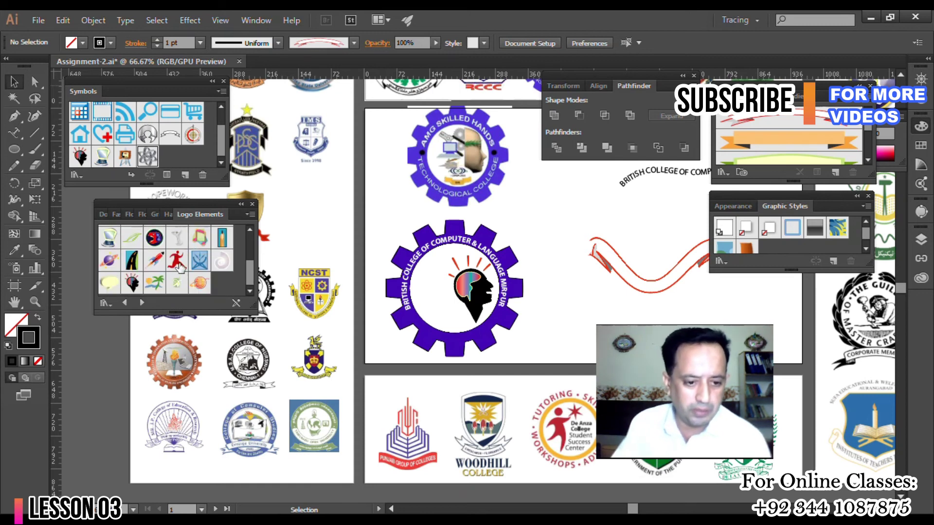
click(199, 283)
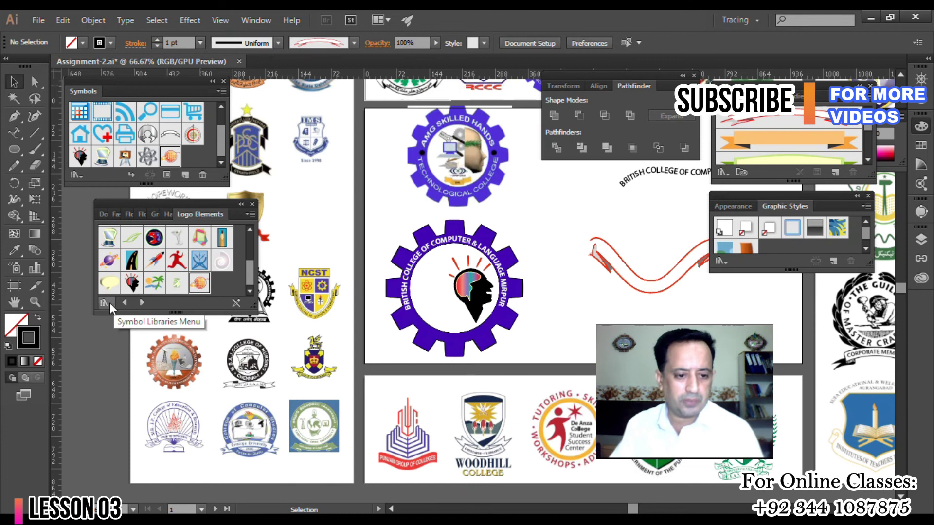
- Browse the Mad Science, Mobile and Regal Vector Pack symbol libraries for further emblem artwork
click(104, 304)
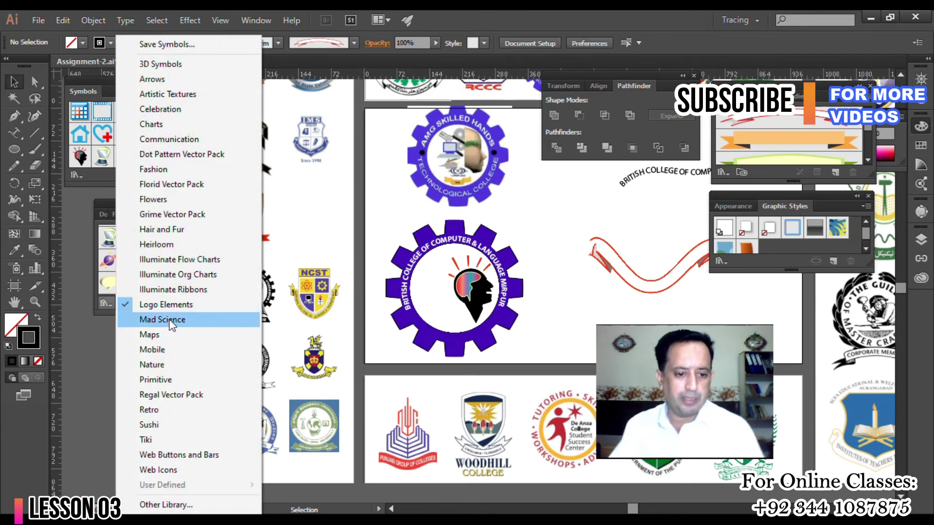
click(171, 319)
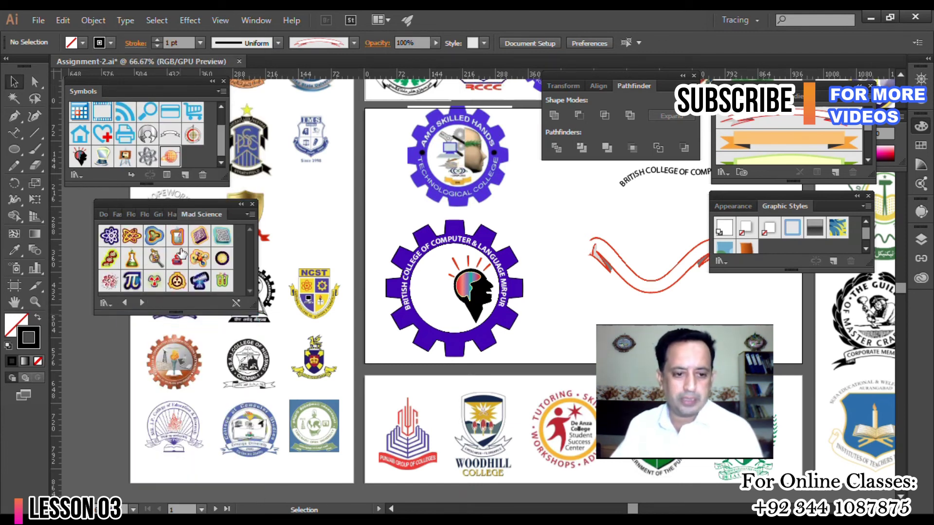
click(108, 304)
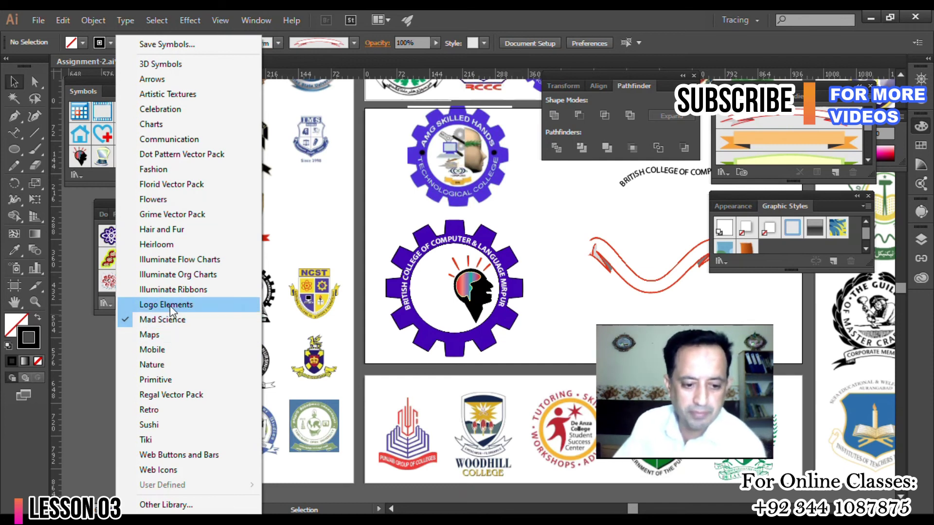
click(162, 350)
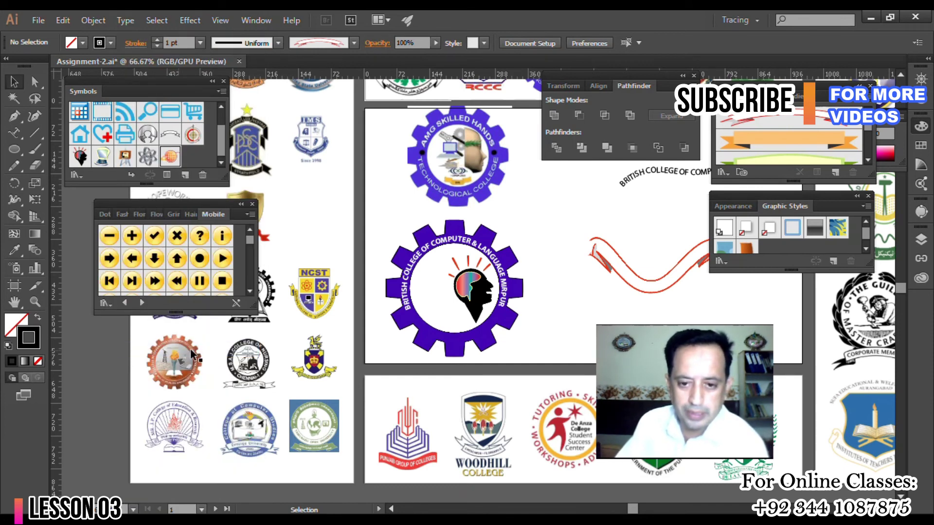
click(107, 306)
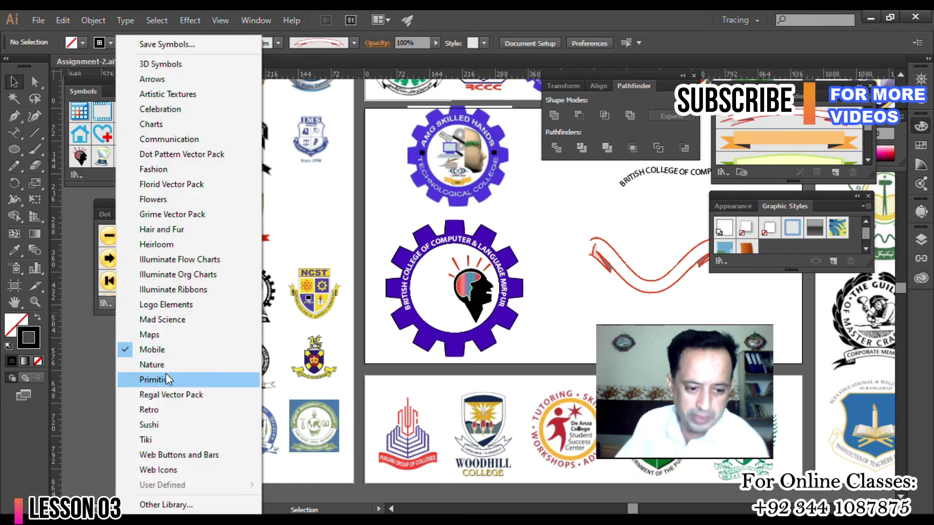
click(165, 395)
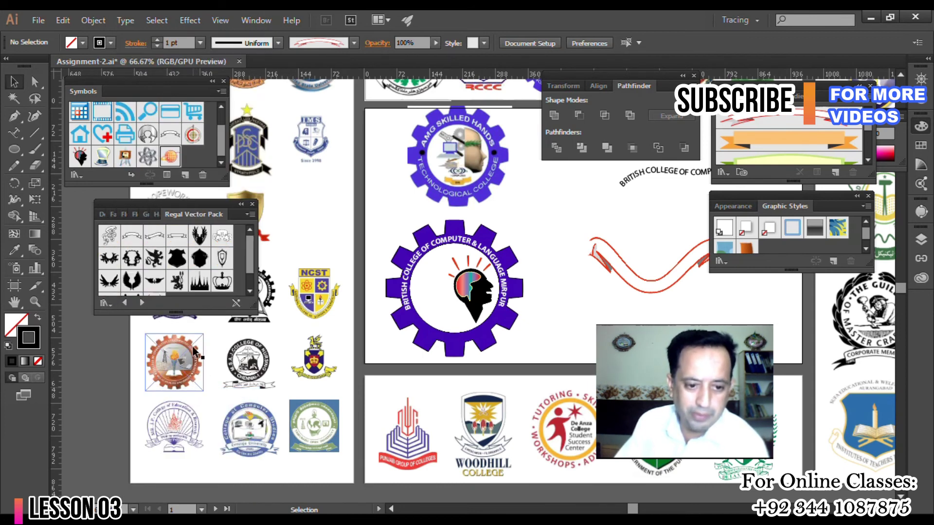
mouse_move(248, 239)
mouse_down()
mouse_move(250, 258)
mouse_move(255, 230)
mouse_up()
- Place the Atom symbol from the Logo Elements library inside the lower gear's circle, to the upper left of the head
click(105, 303)
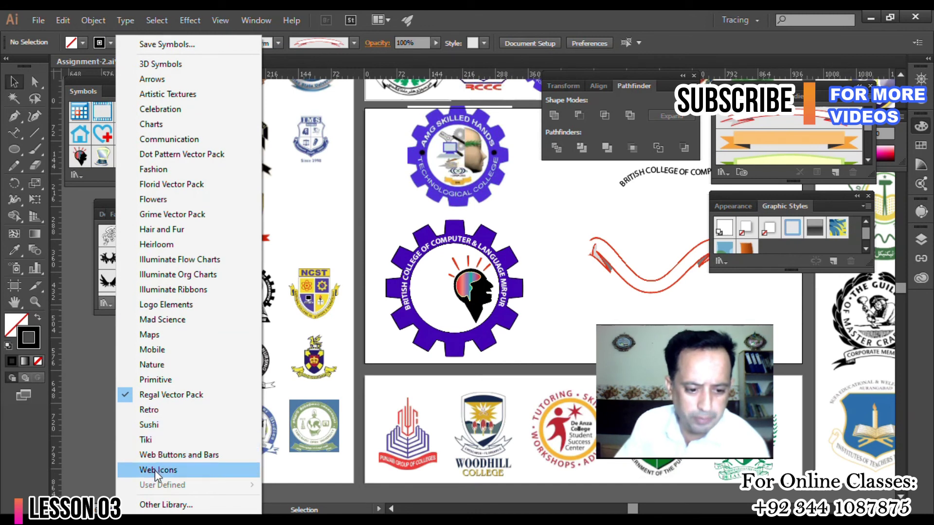
click(155, 305)
click(155, 236)
drag(158, 238, 357, 279)
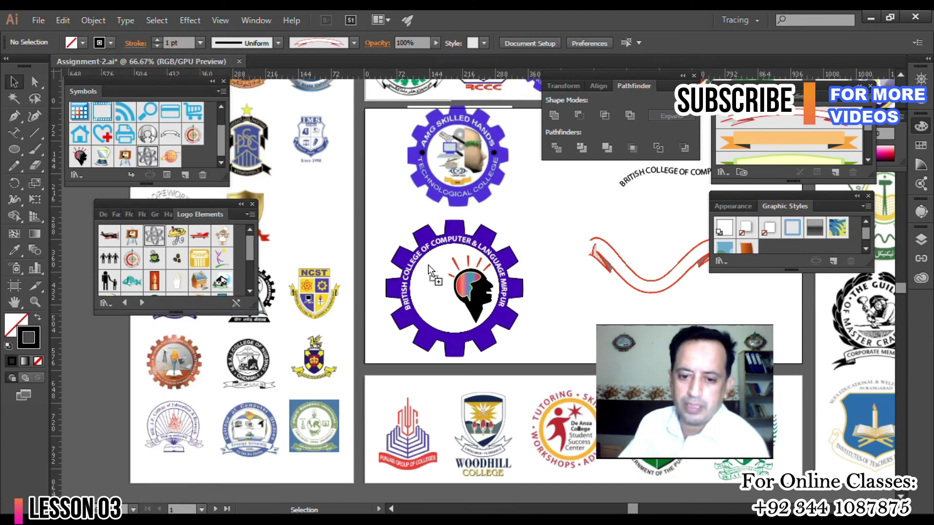
drag(438, 268, 437, 268)
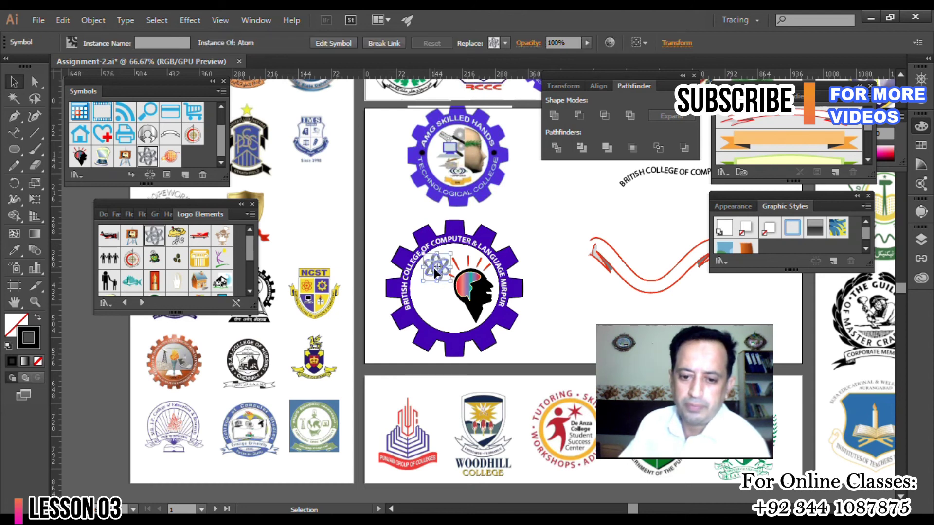
- Place the Laptop symbol from the Logo Elements library inside the lower gear's circle, below the Atom symbol
scroll(141, 272, down, 3)
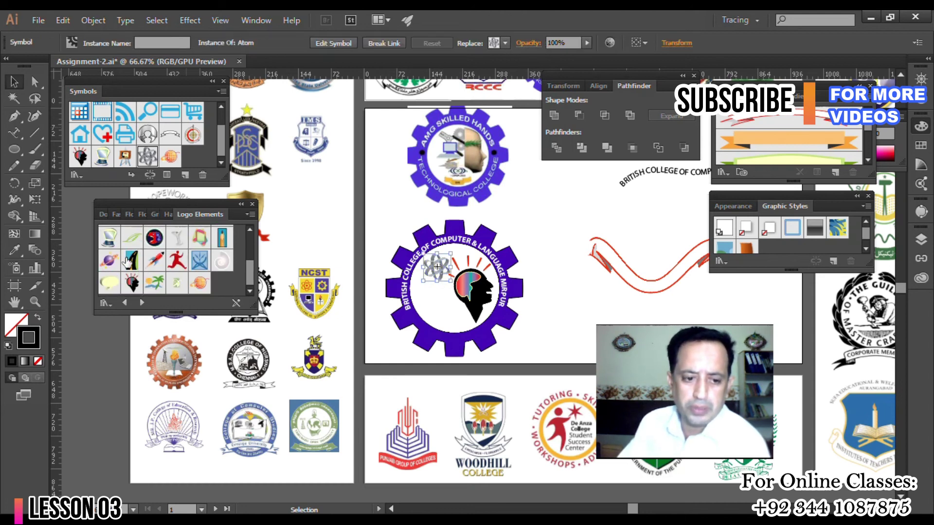
drag(110, 238, 439, 312)
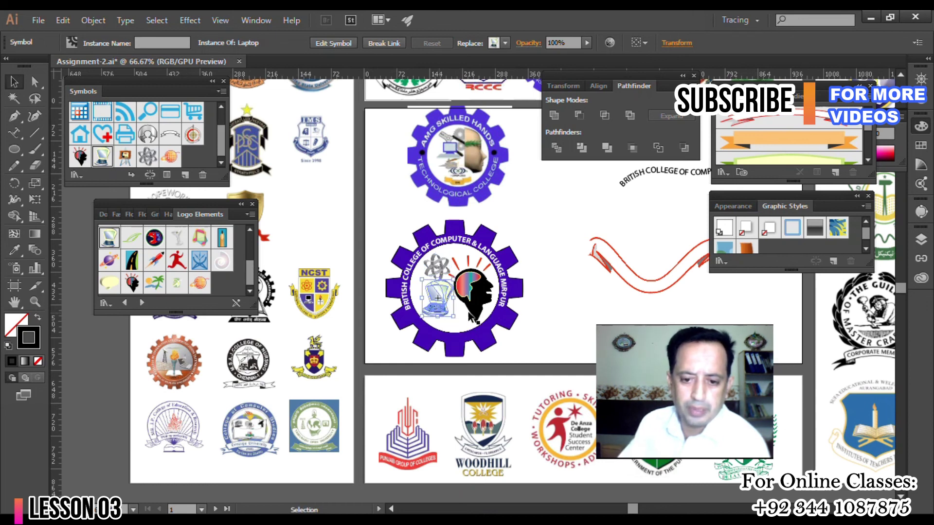
click(585, 310)
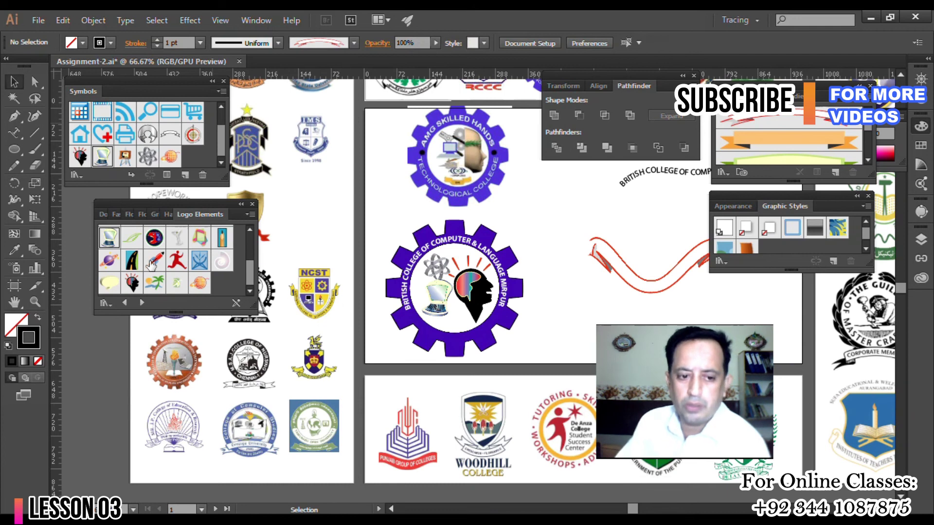
- Try the Planet symbol at the bottom of the gear's circle with the laptop shifted up and left, and delete the planet
drag(106, 262, 453, 311)
click(429, 311)
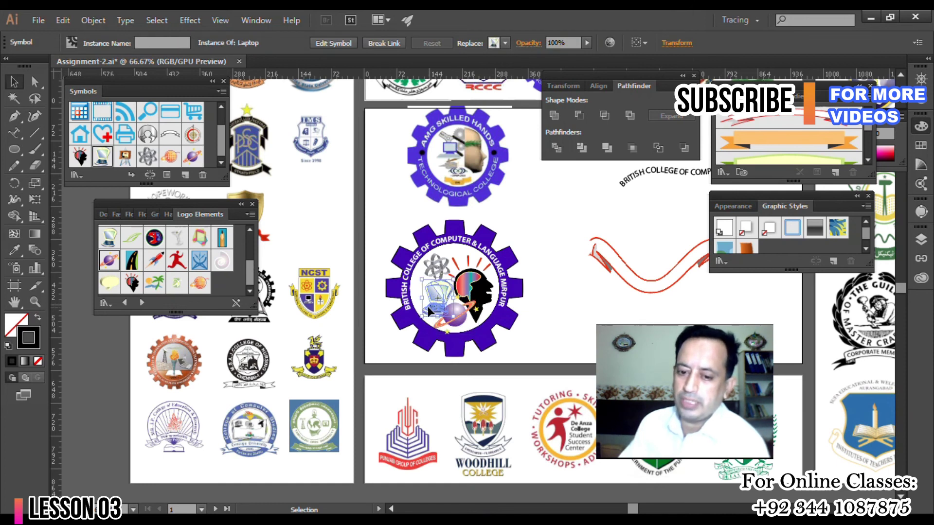
drag(438, 298, 431, 289)
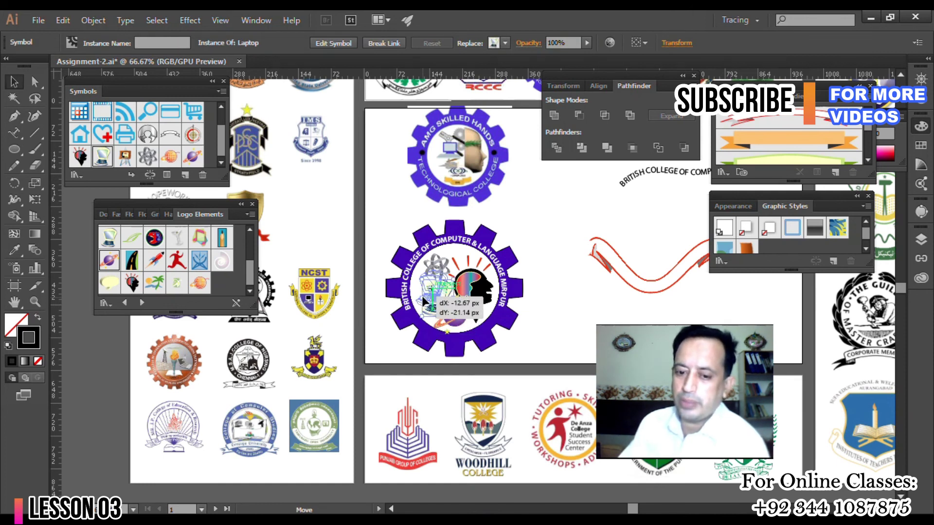
click(461, 321)
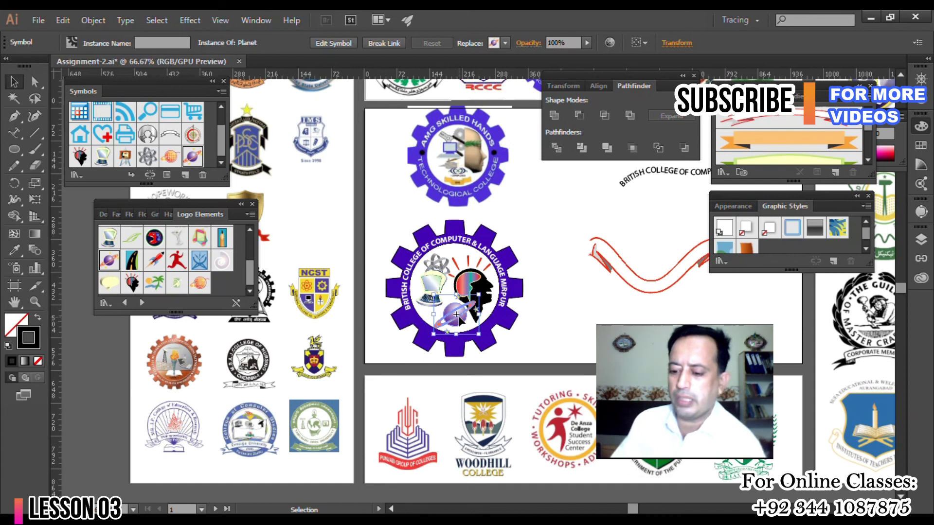
key(Delete)
- Move the laptop symbol down and slightly right so it sits below the Atom, beside the head
drag(426, 293, 437, 314)
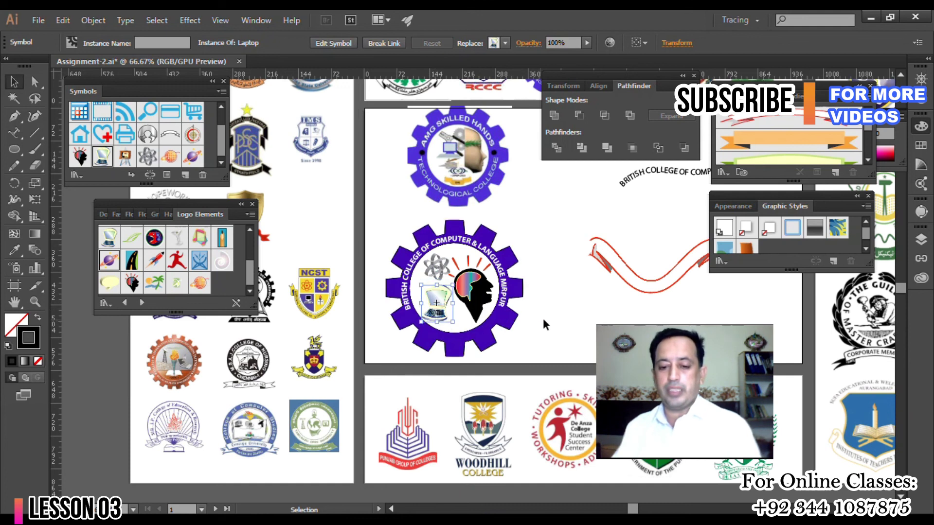
click(563, 315)
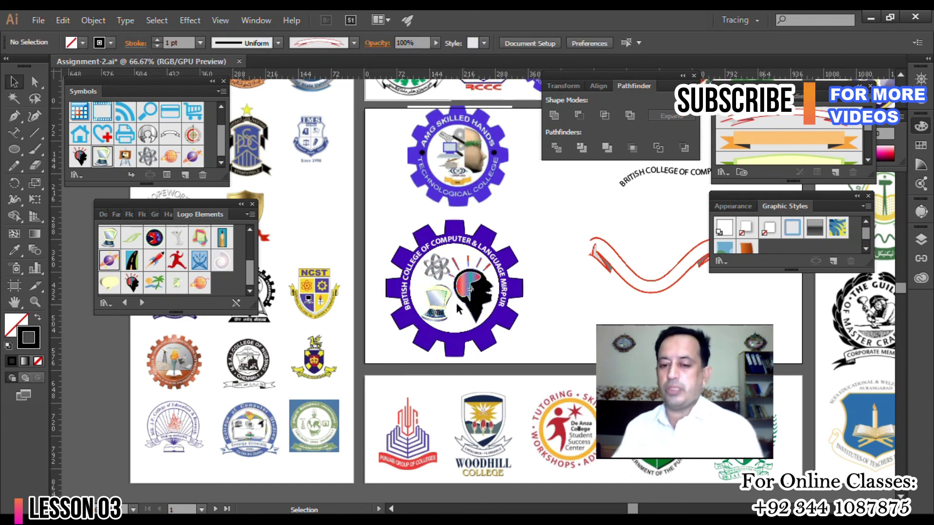
click(436, 307)
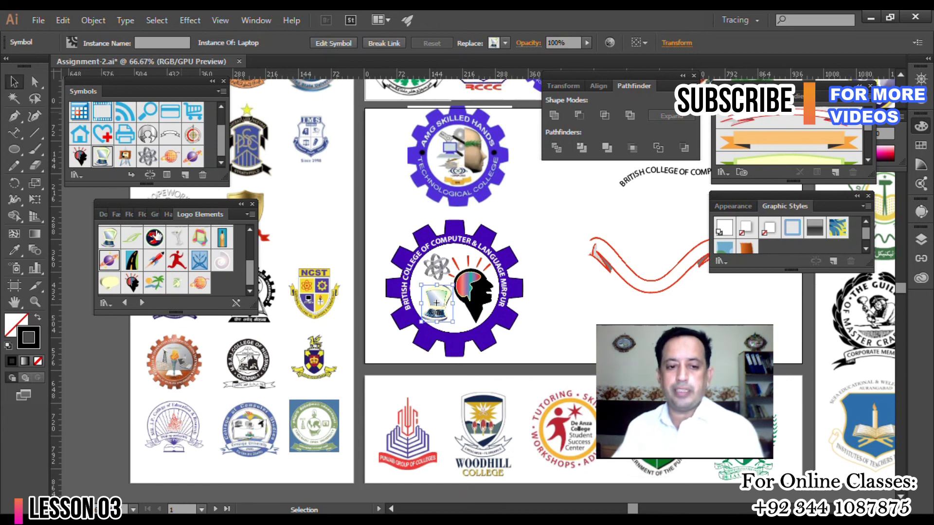
- Browse the Logo Elements, Communication and Florid Vector Pack symbol libraries for more emblem artwork
drag(251, 277, 250, 243)
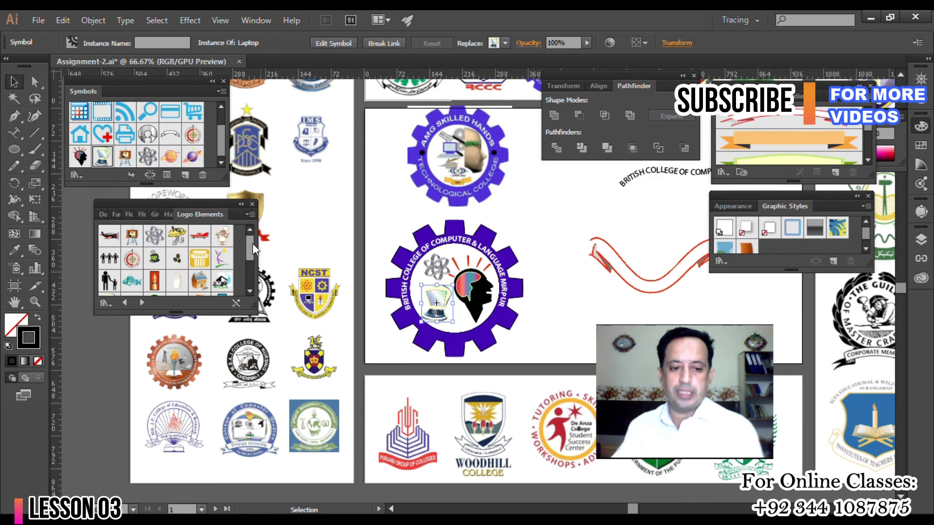
drag(254, 250, 253, 275)
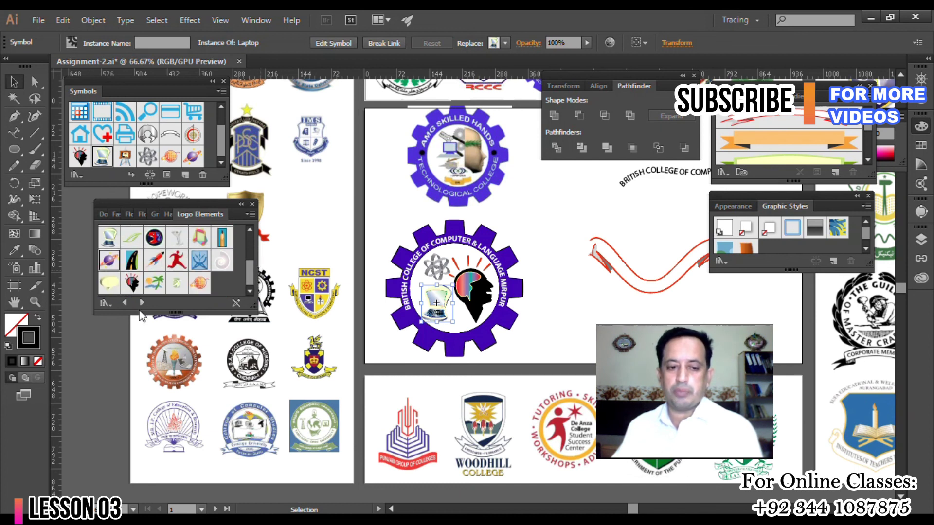
click(106, 303)
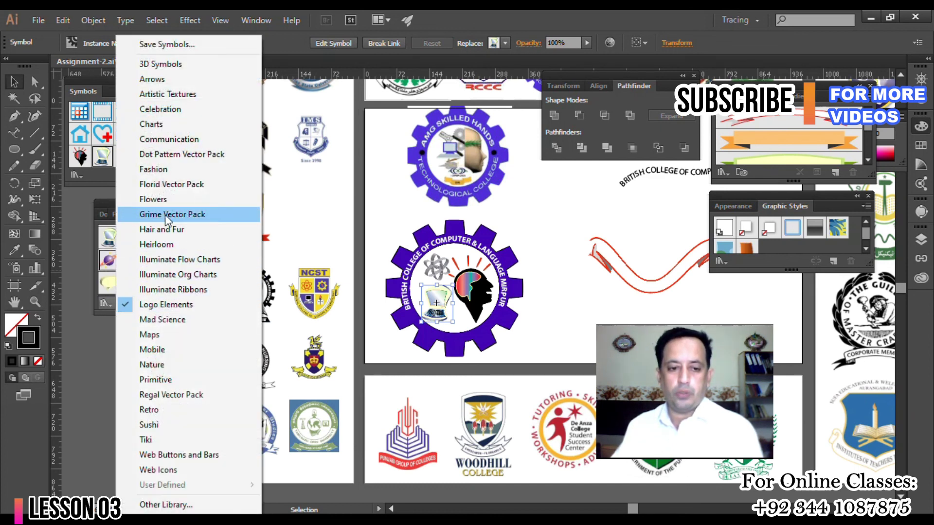
click(161, 140)
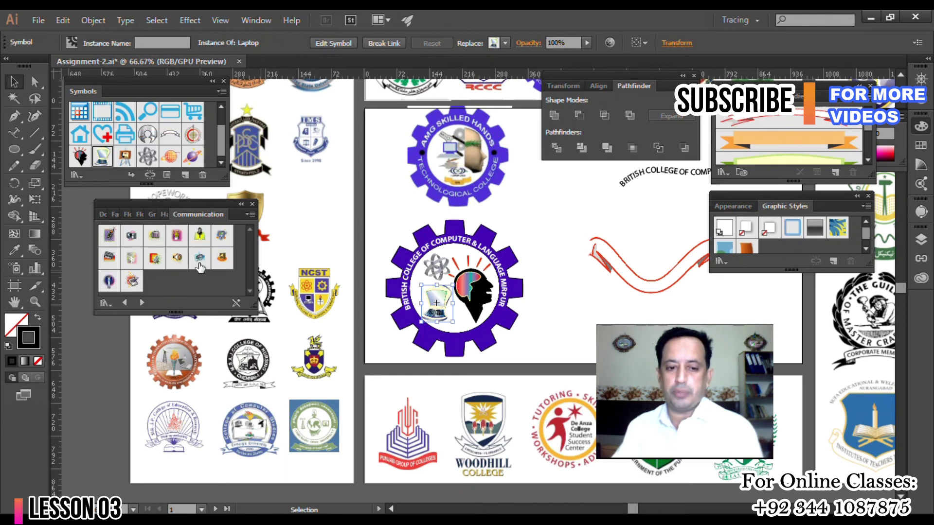
click(104, 302)
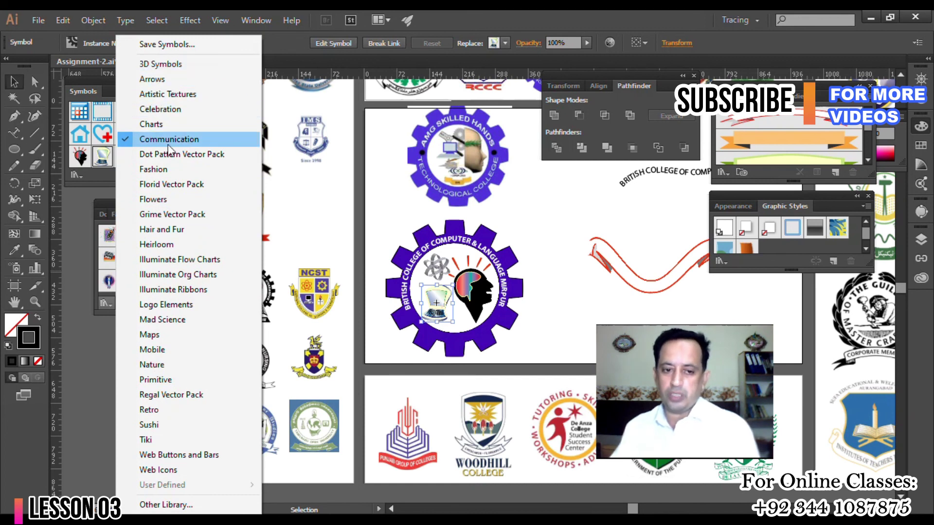
click(157, 184)
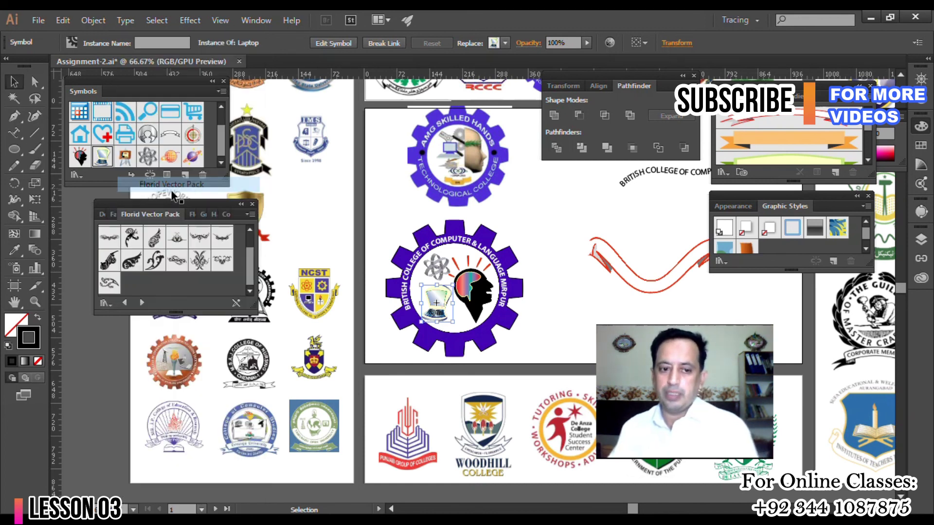